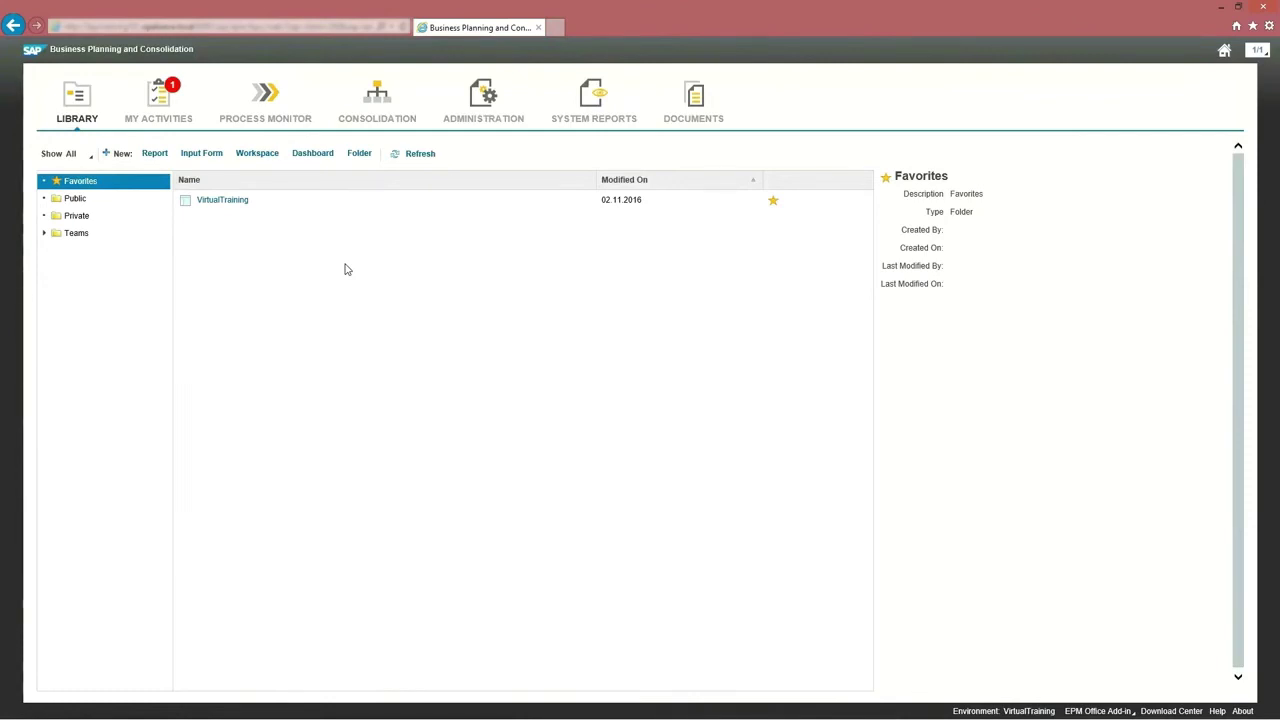
Start a new web report on Finance Model with Entity in rows and Time in columns.
{"action": "left_click", "coordinate": [155, 155]}
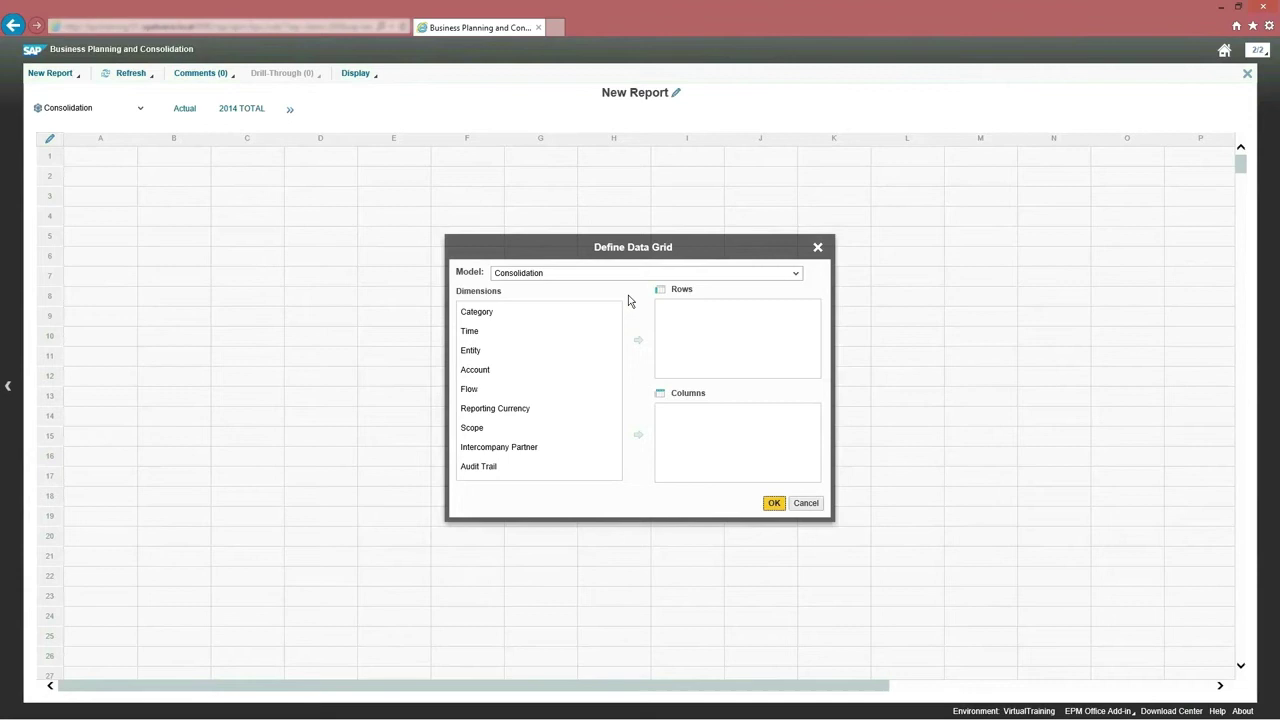
{"action": "left_click", "coordinate": [630, 273]}
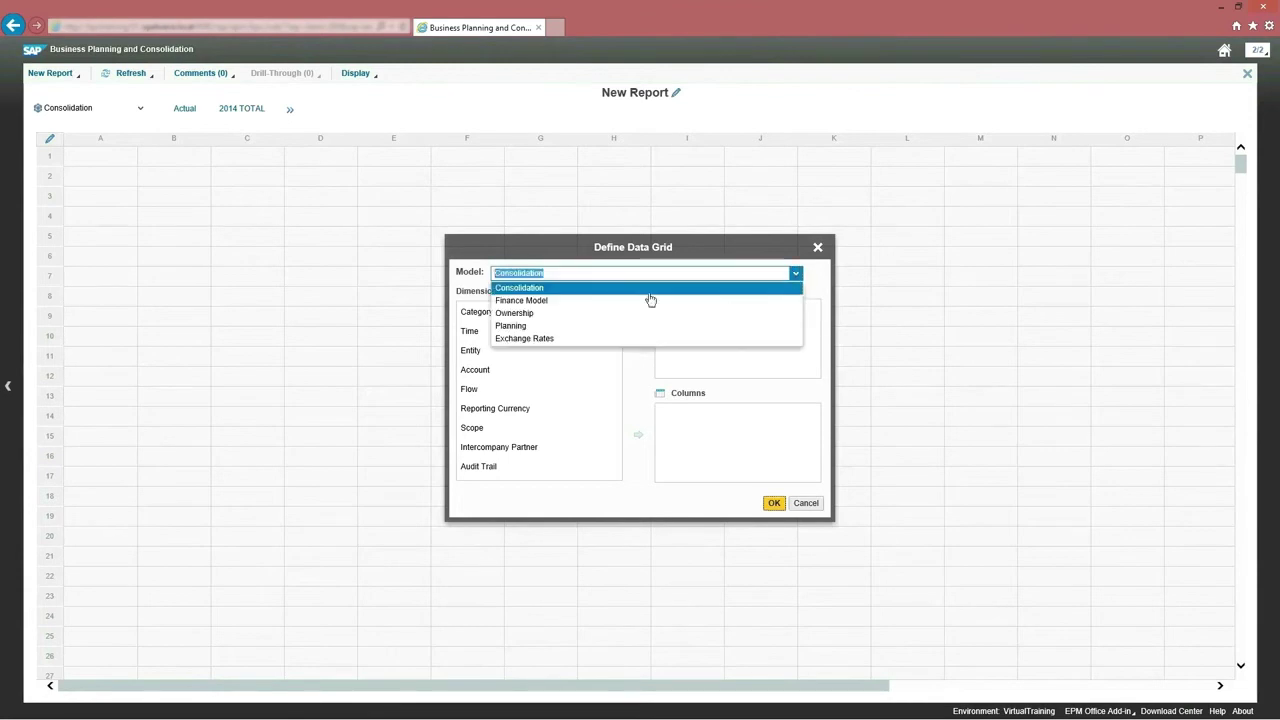
{"action": "left_click", "coordinate": [545, 301]}
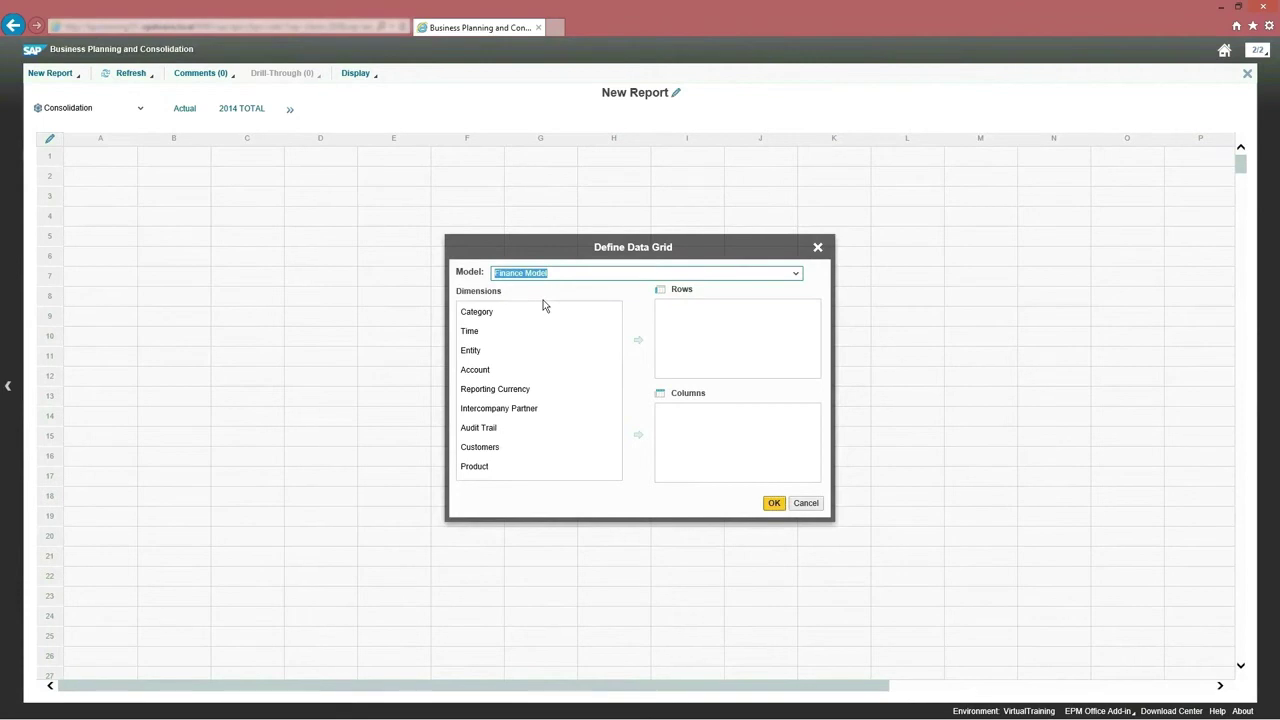
{"action": "left_click", "coordinate": [484, 353]}
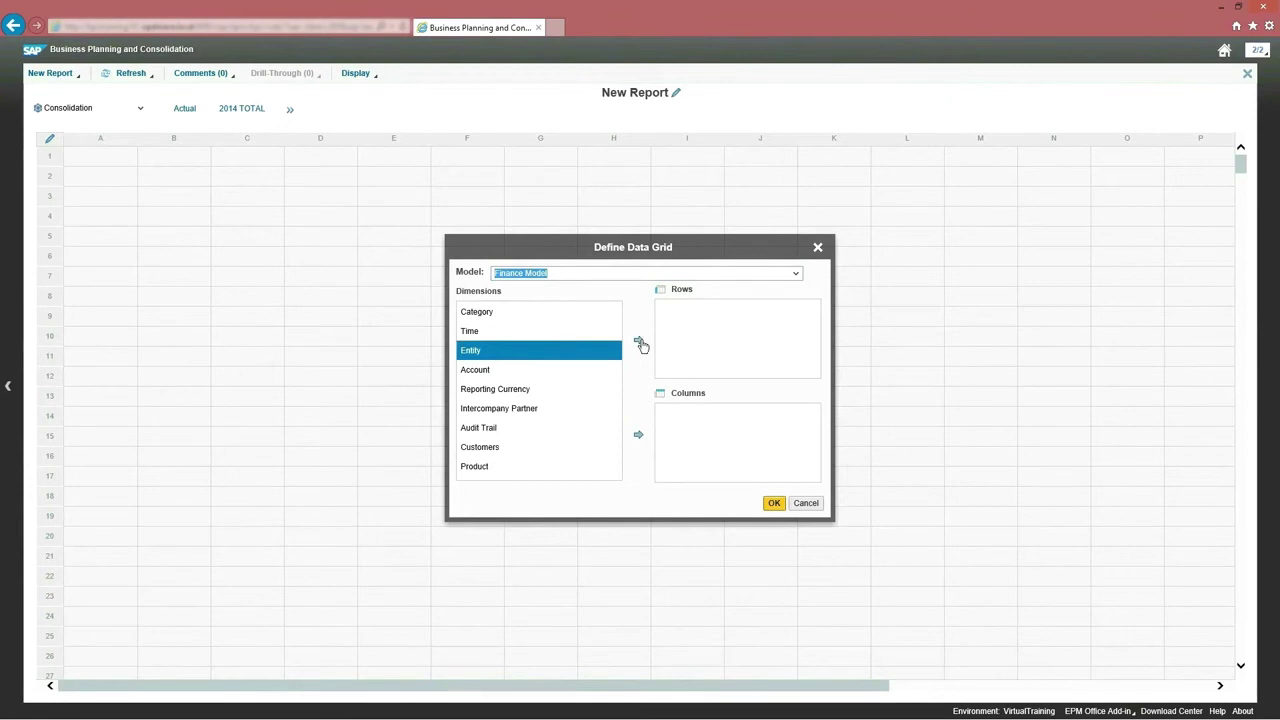
{"action": "left_click", "coordinate": [640, 343]}
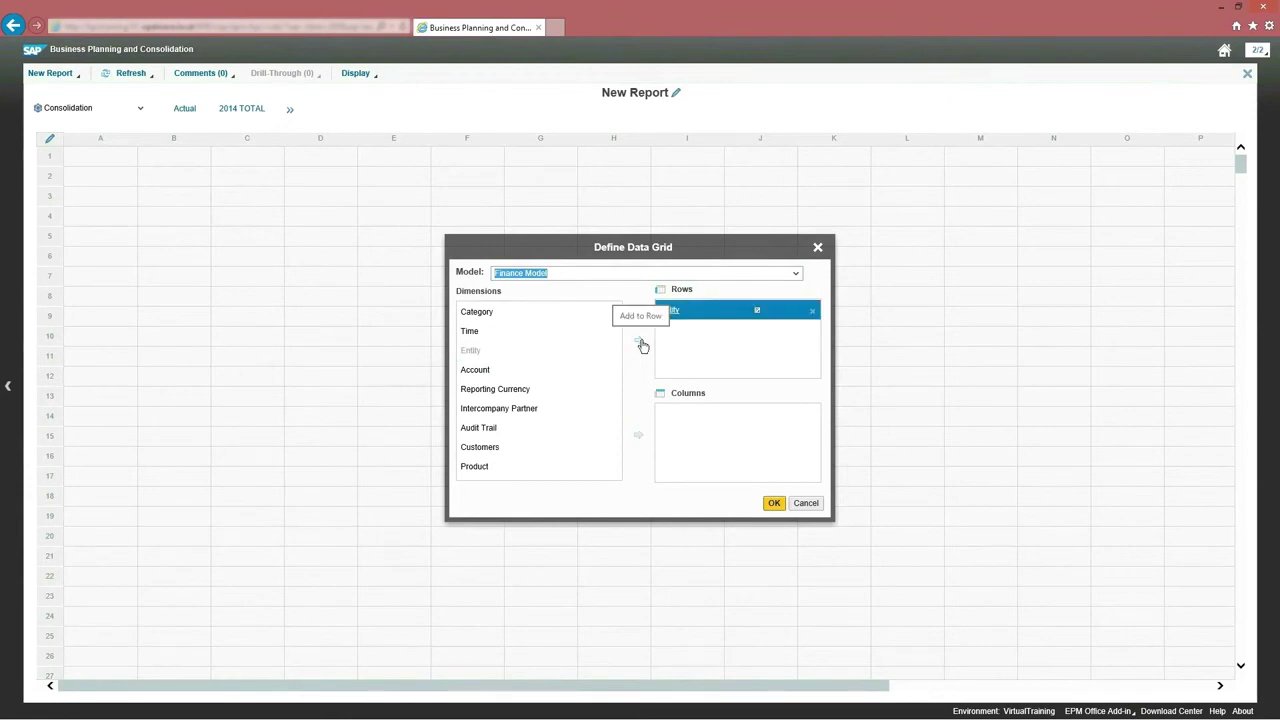
{"action": "left_click", "coordinate": [482, 337]}
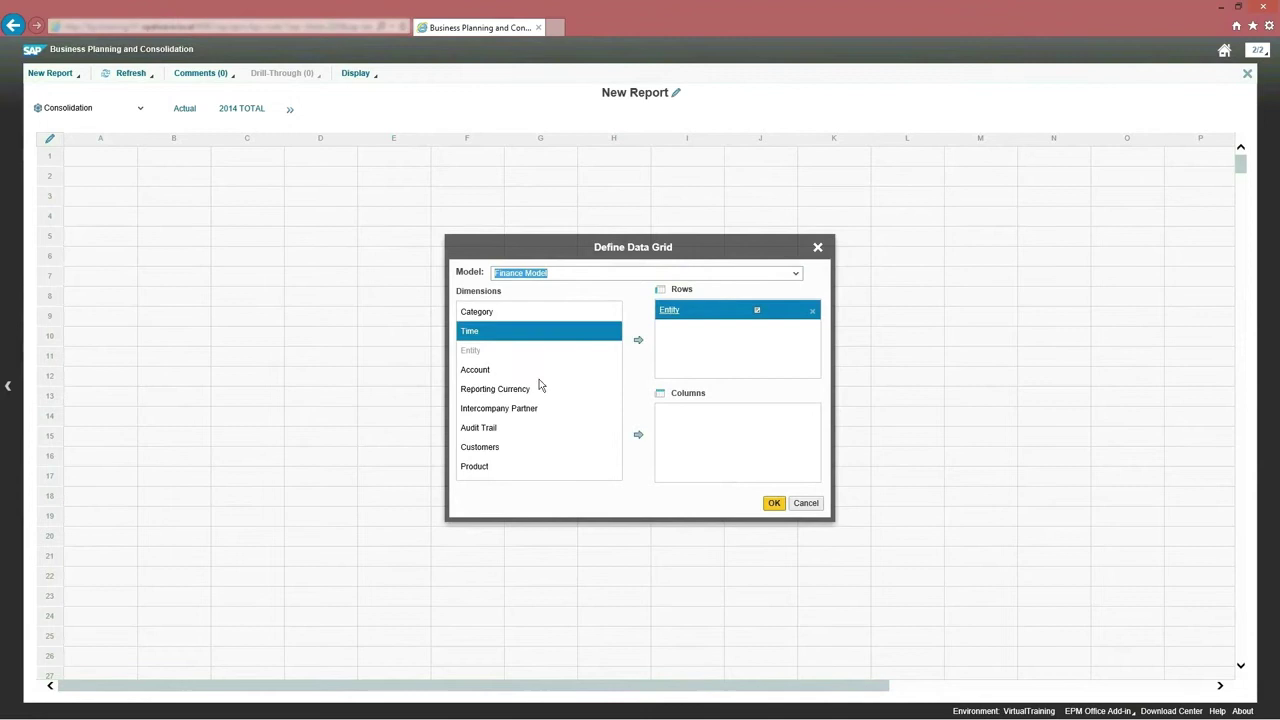
{"action": "left_click", "coordinate": [638, 437]}
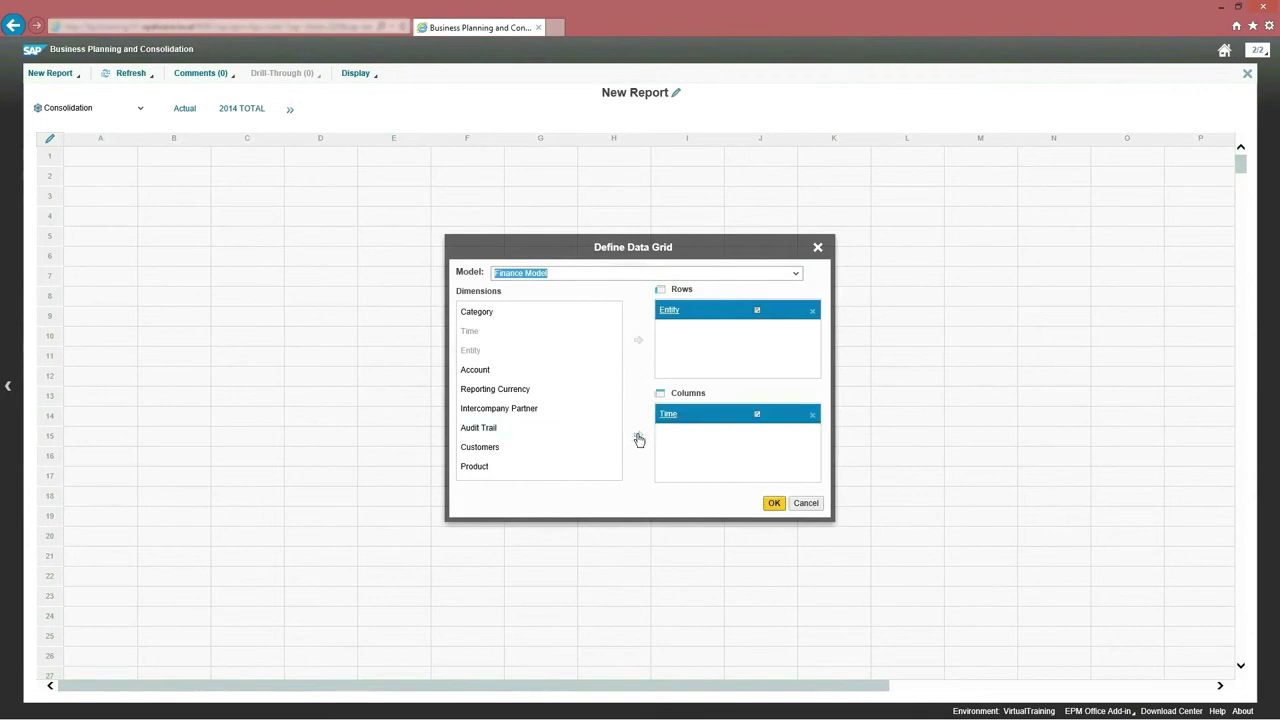
{"action": "left_click", "coordinate": [757, 312]}
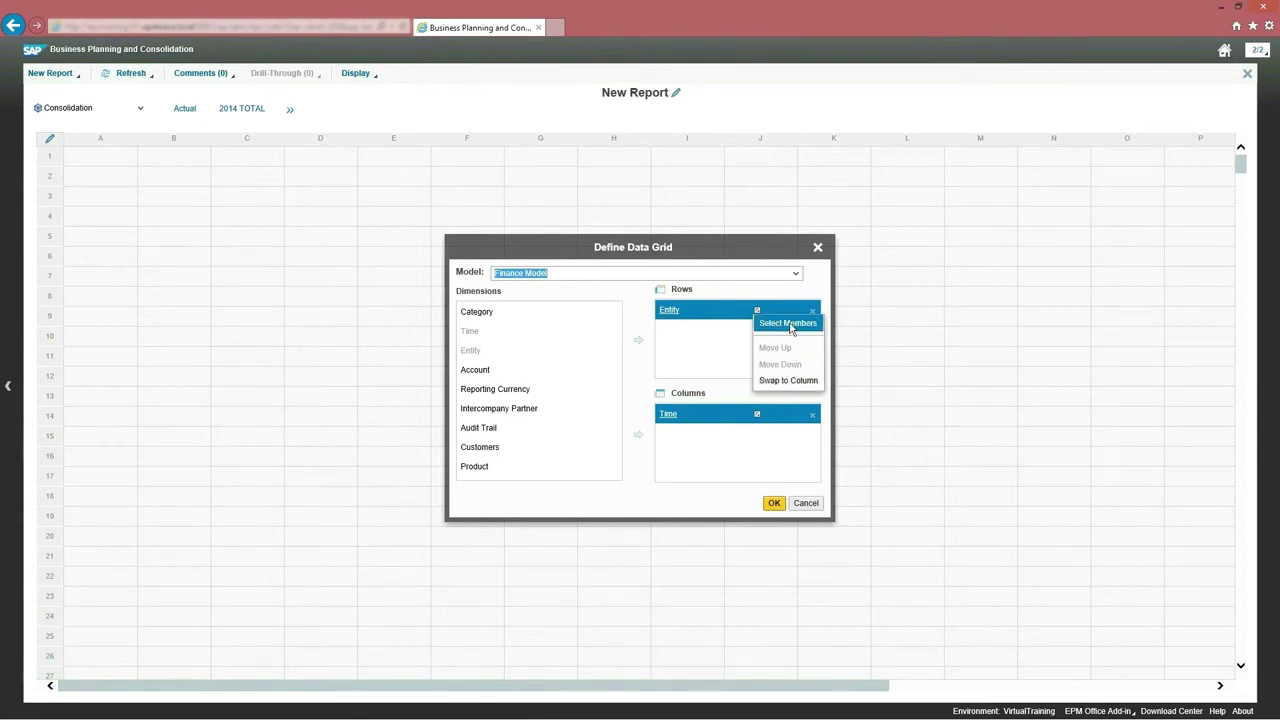
Limit the Entity rows to World only, dropping Current Context, and build the grid.
{"action": "left_click", "coordinate": [789, 324]}
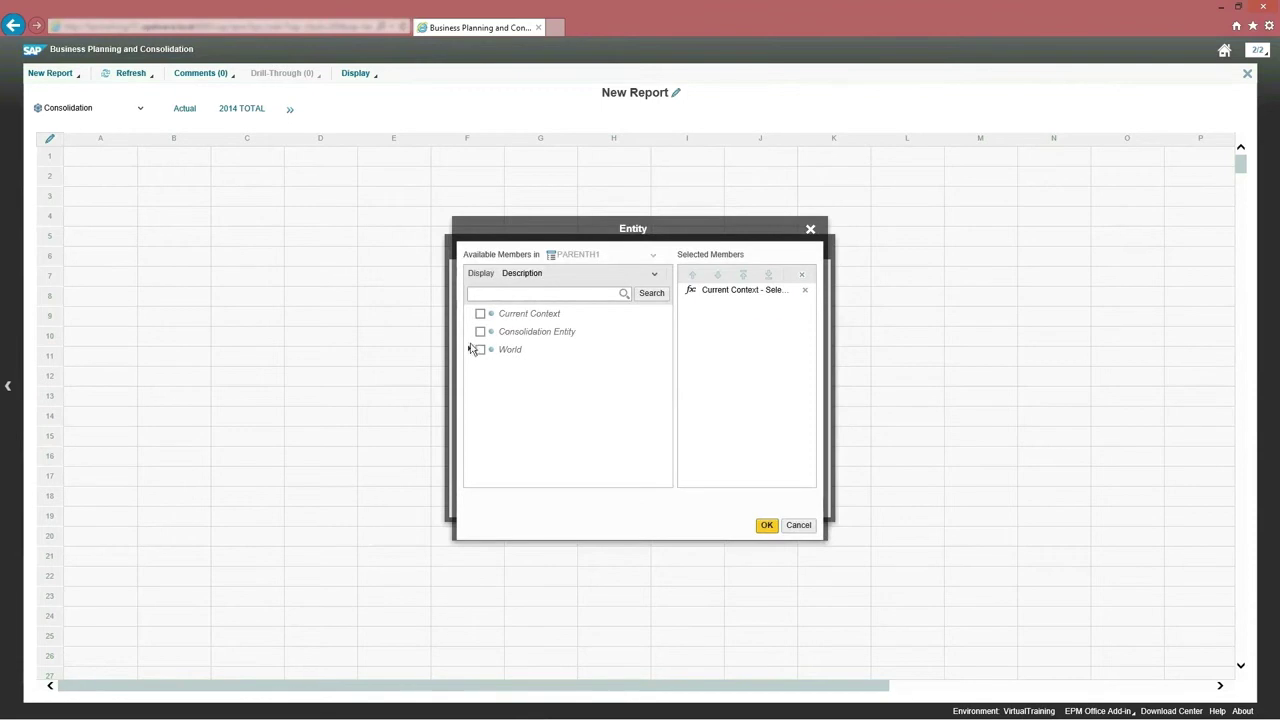
{"action": "left_click", "coordinate": [480, 350]}
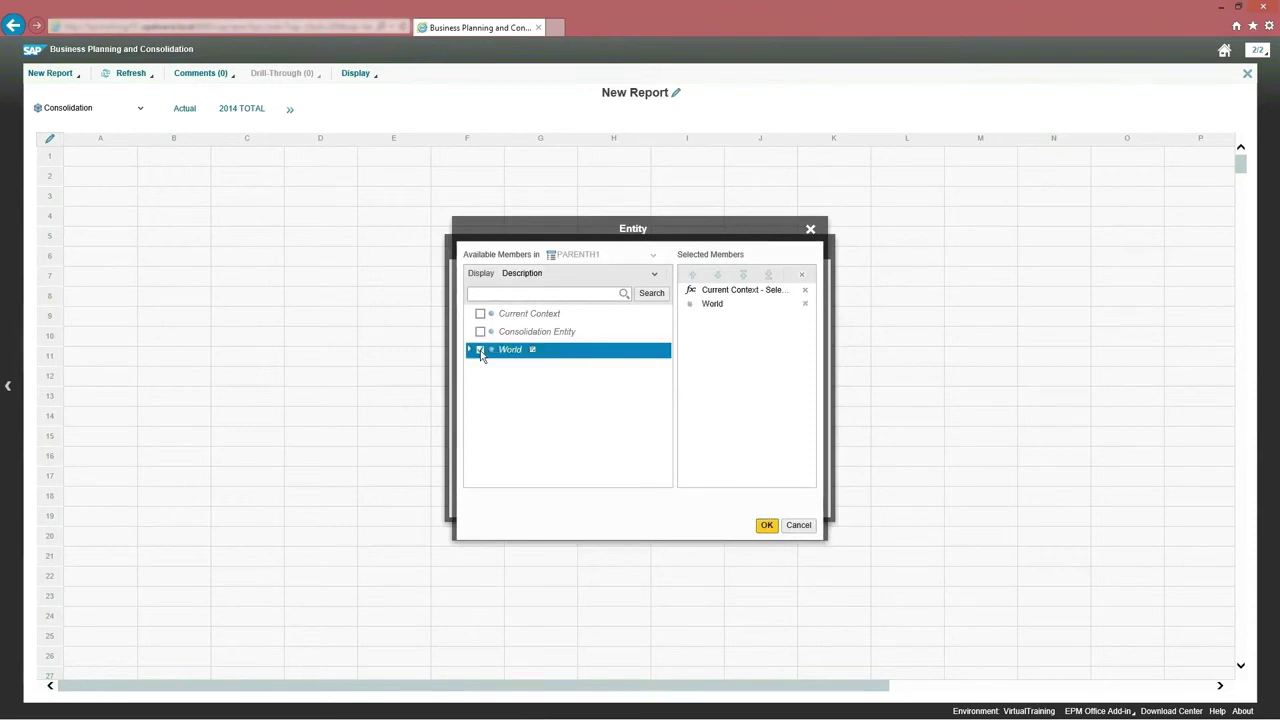
{"action": "left_click", "coordinate": [805, 291]}
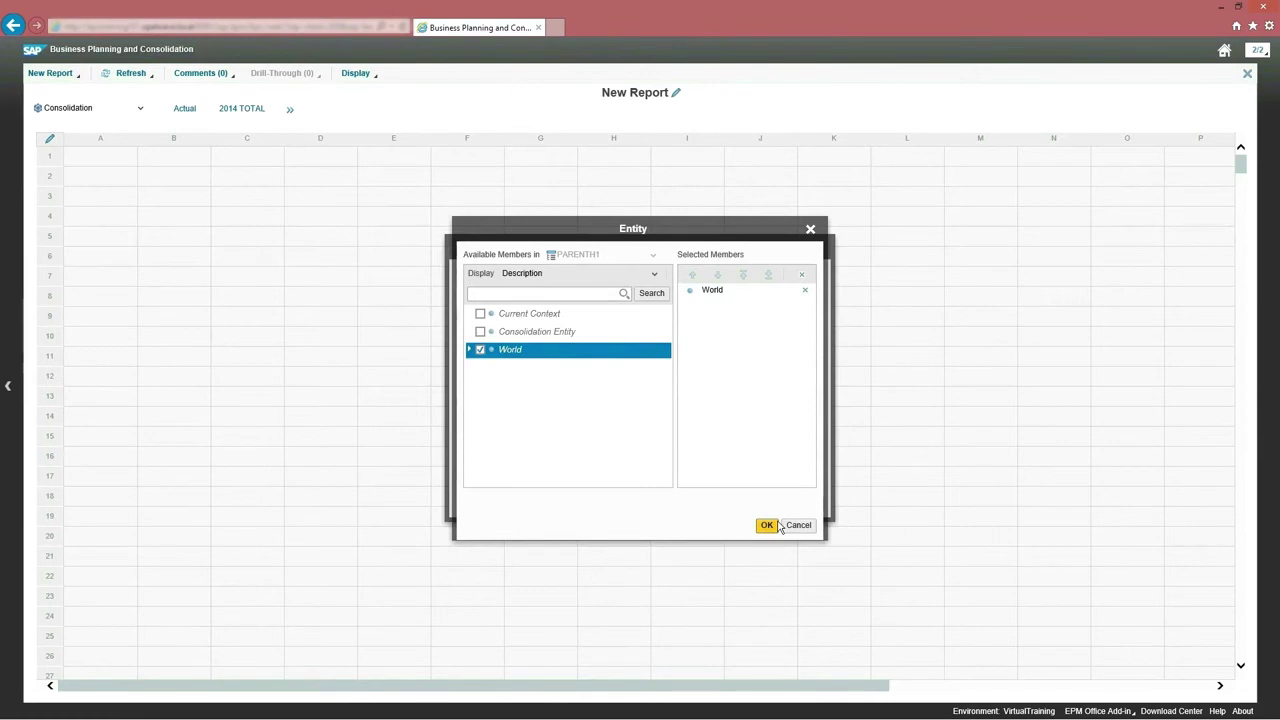
{"action": "left_click", "coordinate": [772, 526]}
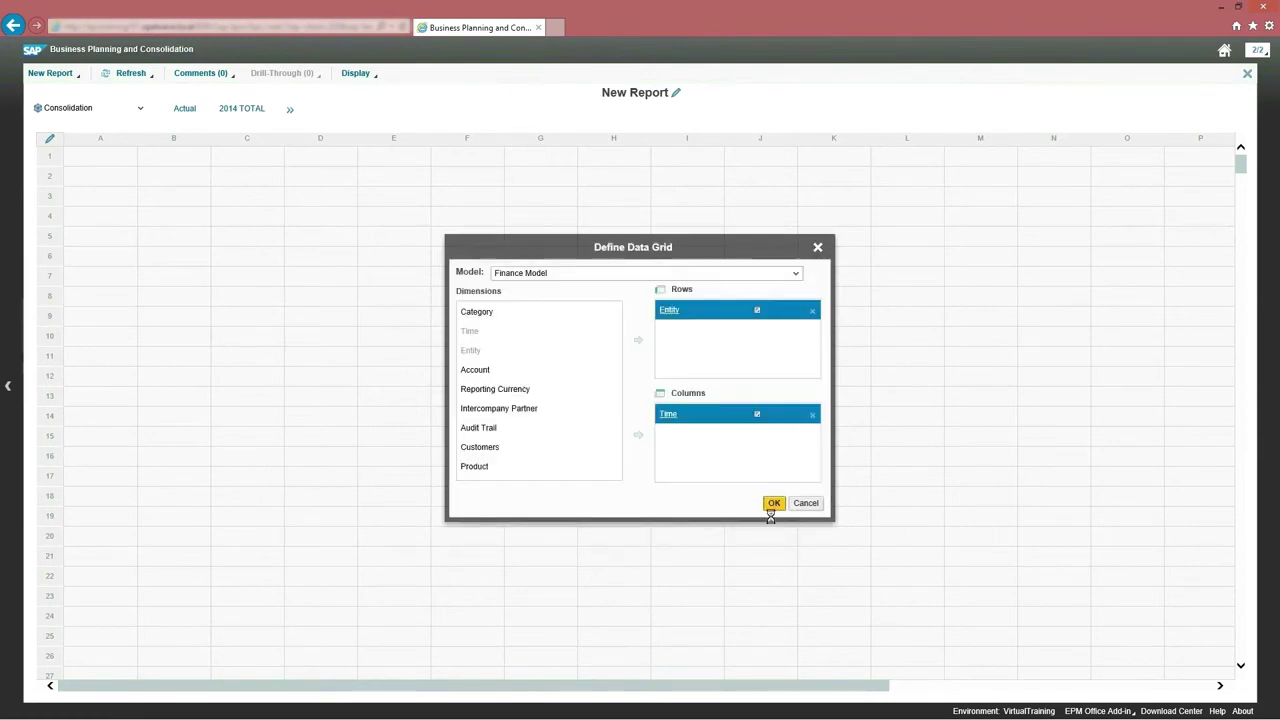
{"action": "left_click", "coordinate": [774, 504]}
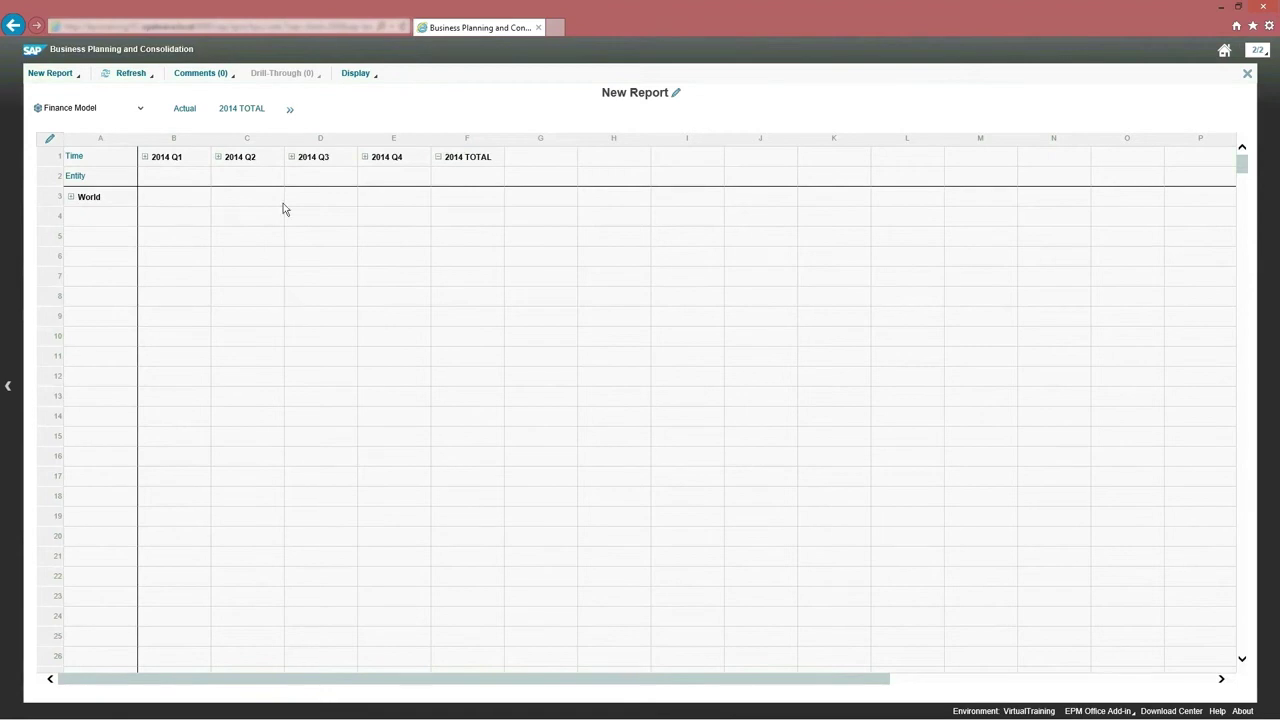
Add all dimensions to the report context and set Time to 2015 TOTAL.
{"action": "left_click", "coordinate": [290, 112]}
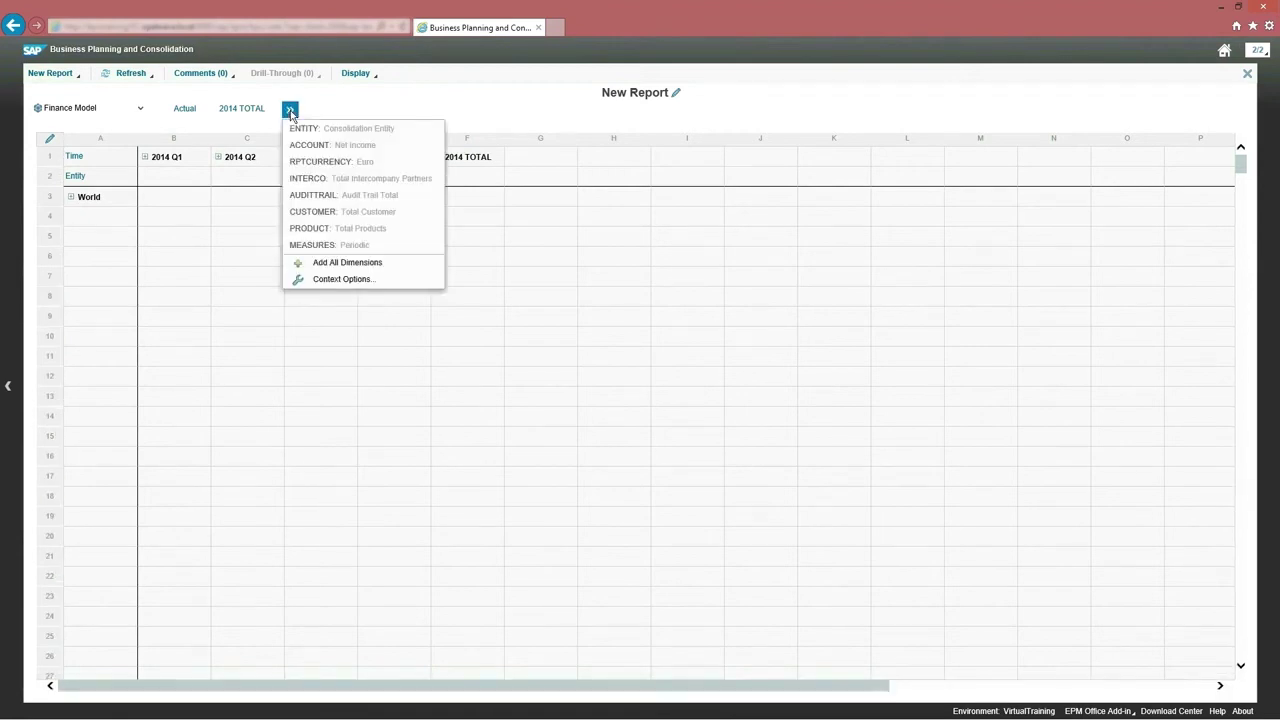
{"action": "left_click", "coordinate": [346, 262]}
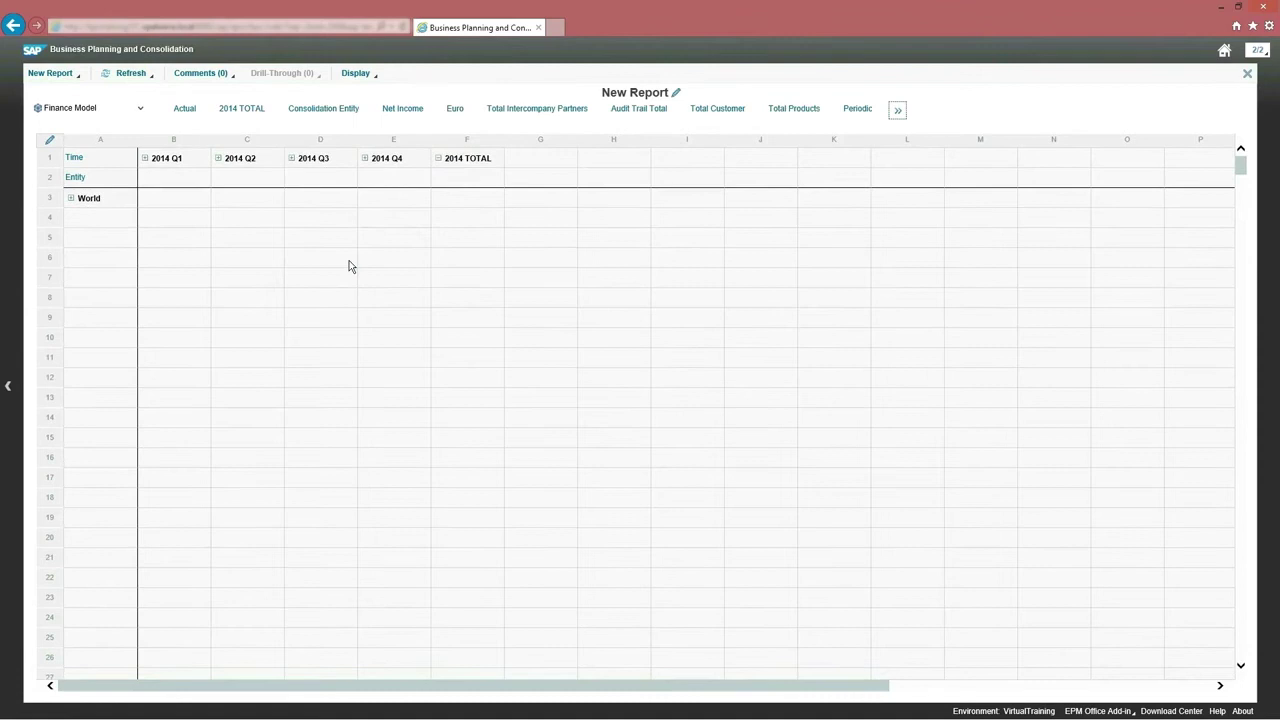
{"action": "left_click", "coordinate": [240, 110]}
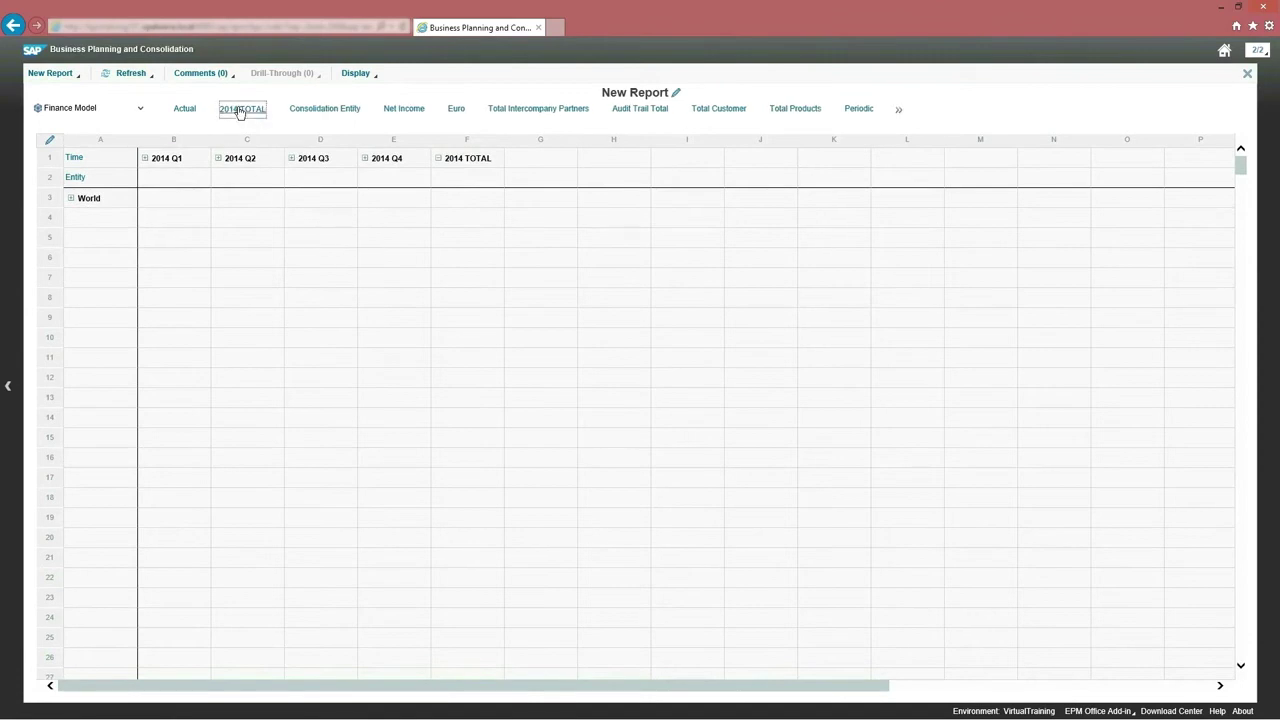
{"action": "left_click", "coordinate": [497, 331]}
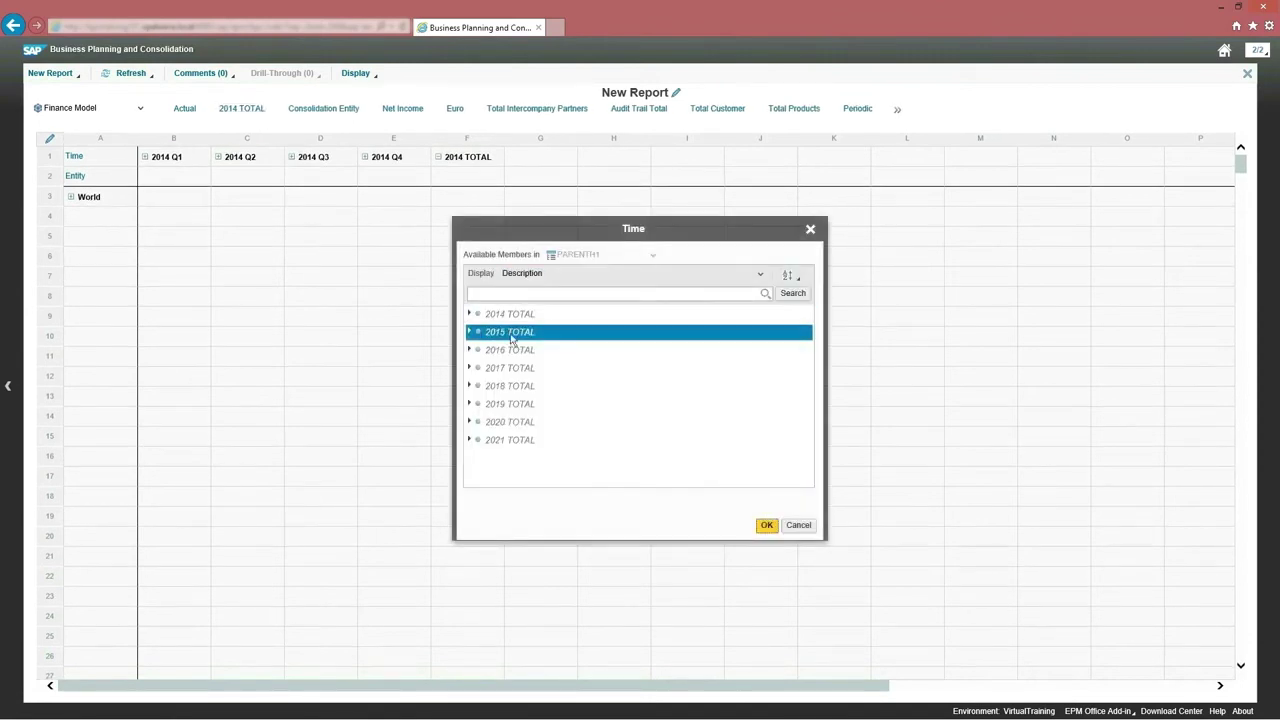
{"action": "left_click", "coordinate": [766, 528]}
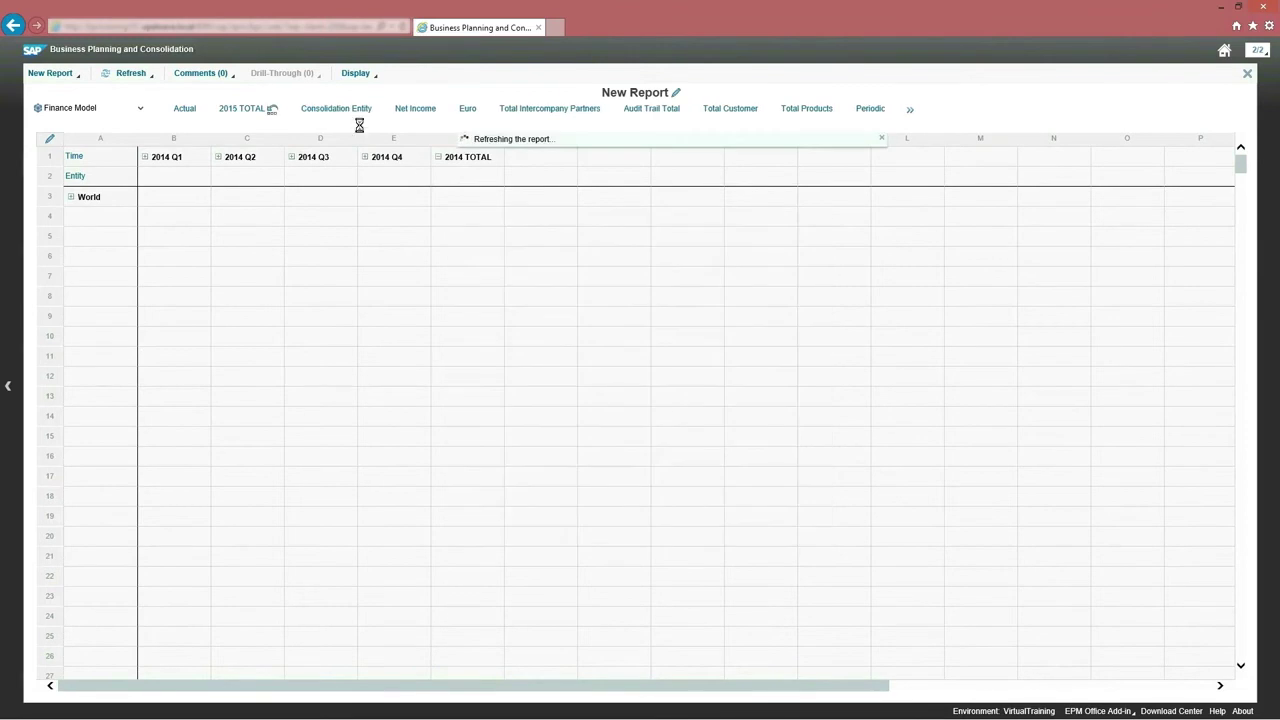
Set the Entity context to World and the reporting currency to Local Currency.
{"action": "left_click", "coordinate": [349, 112]}
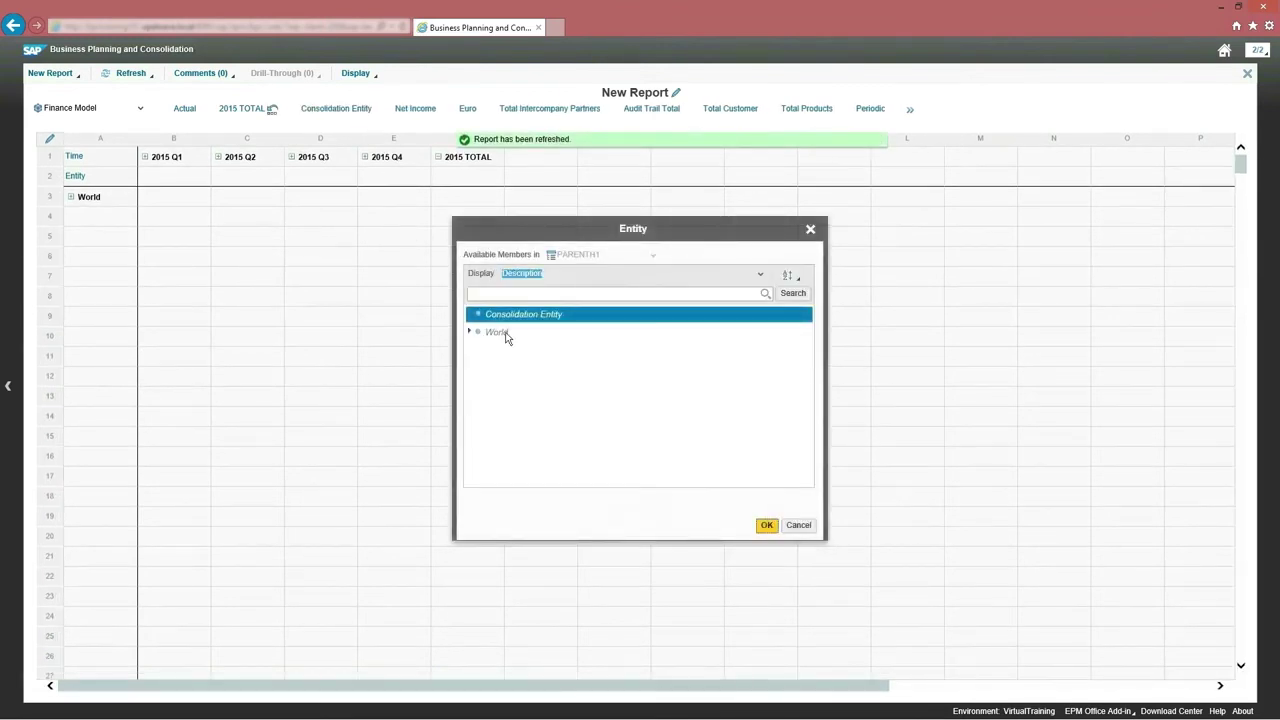
{"action": "left_click", "coordinate": [506, 334]}
{"action": "left_click", "coordinate": [768, 527]}
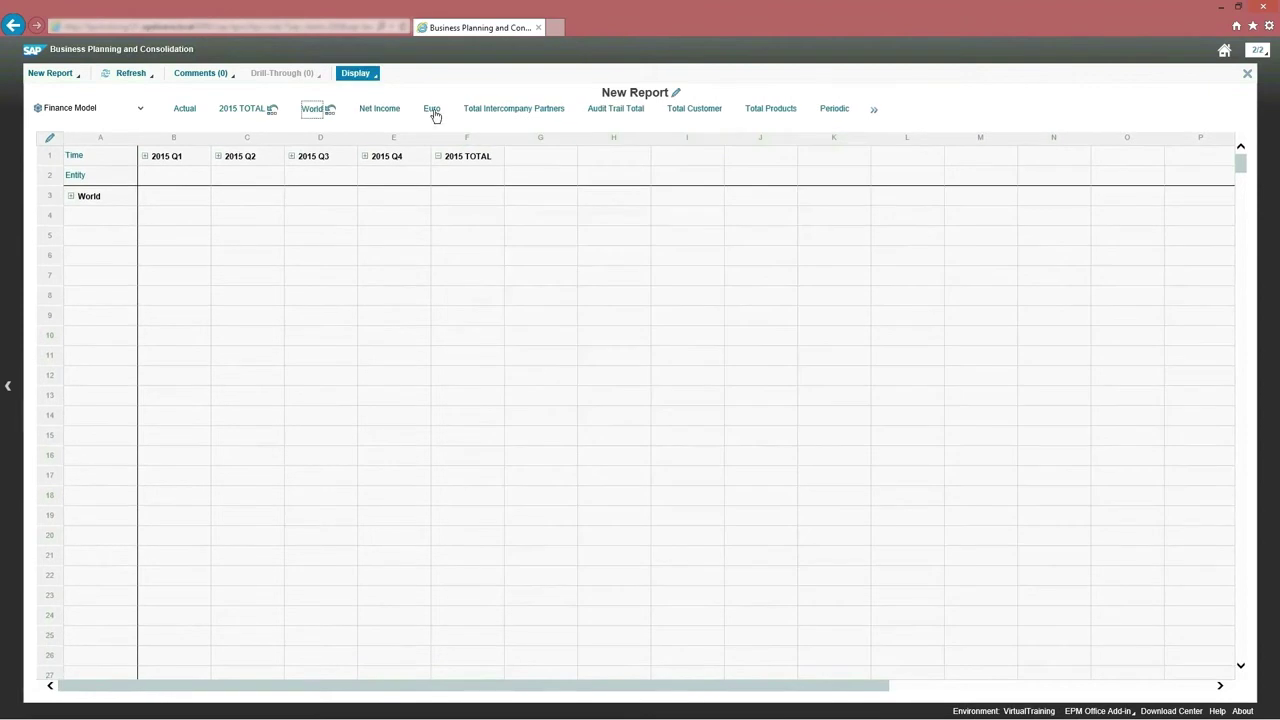
{"action": "left_click", "coordinate": [433, 112]}
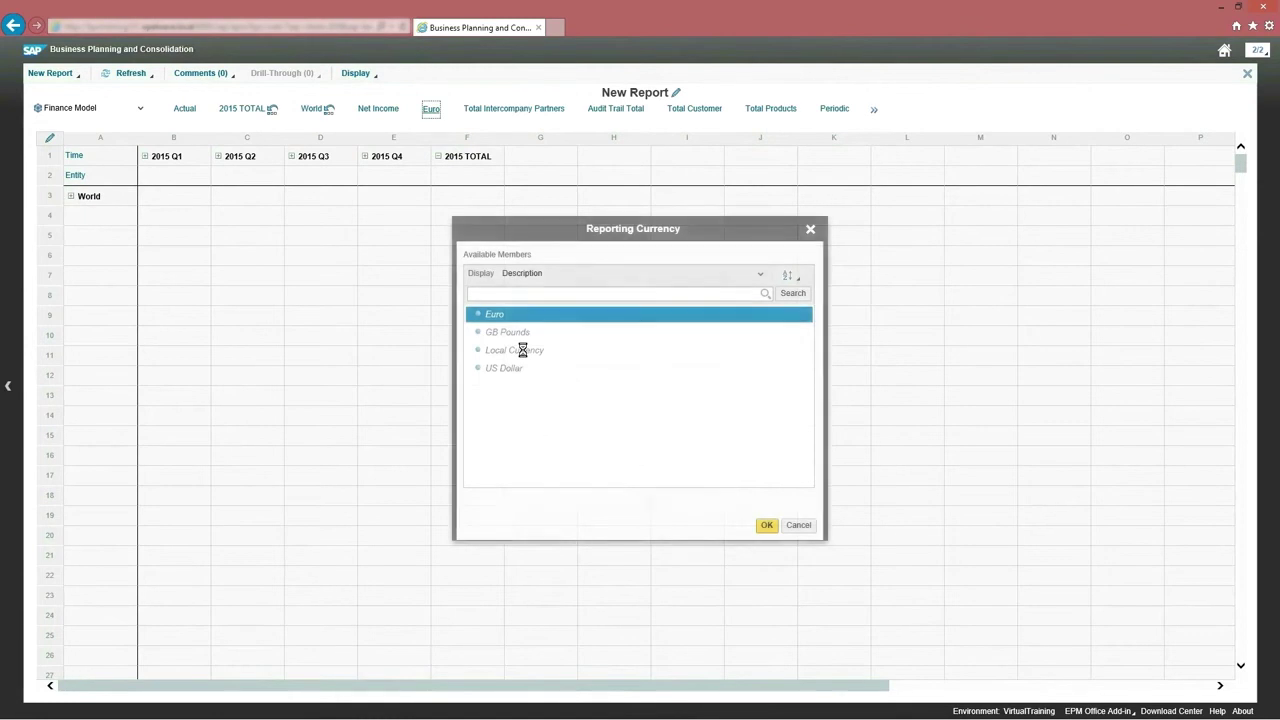
{"action": "left_click", "coordinate": [522, 350]}
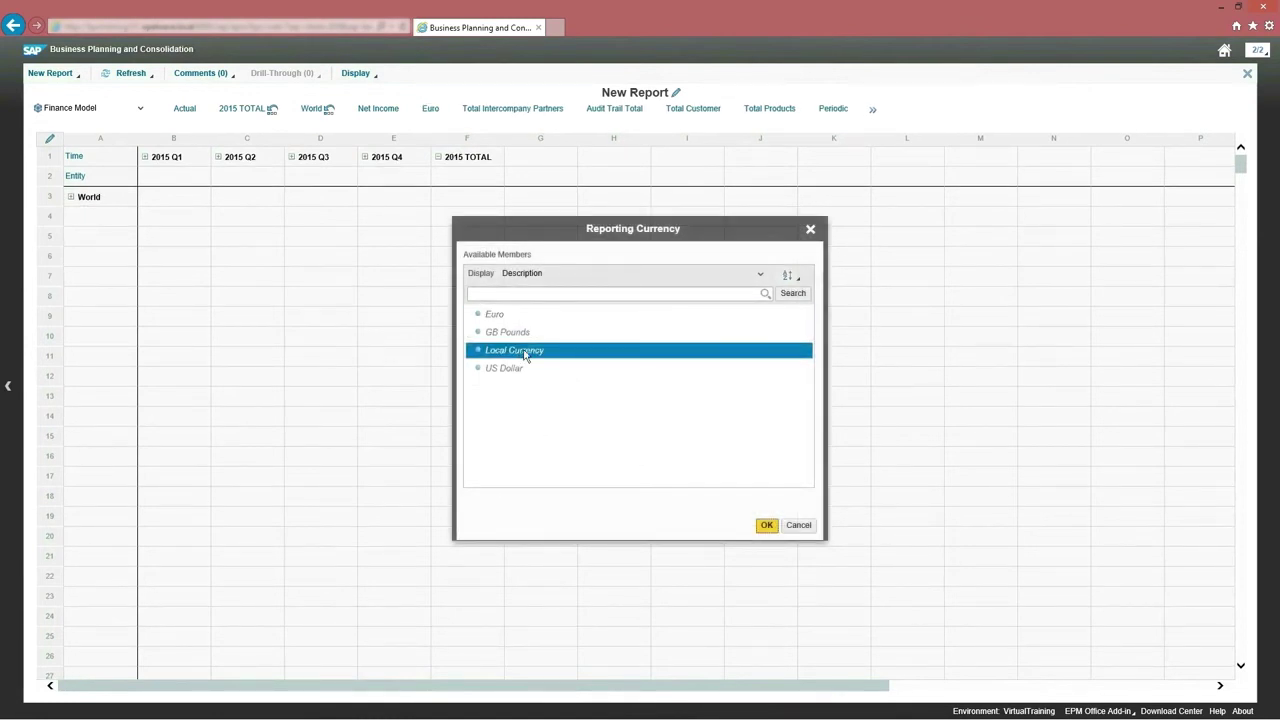
{"action": "left_click", "coordinate": [768, 525]}
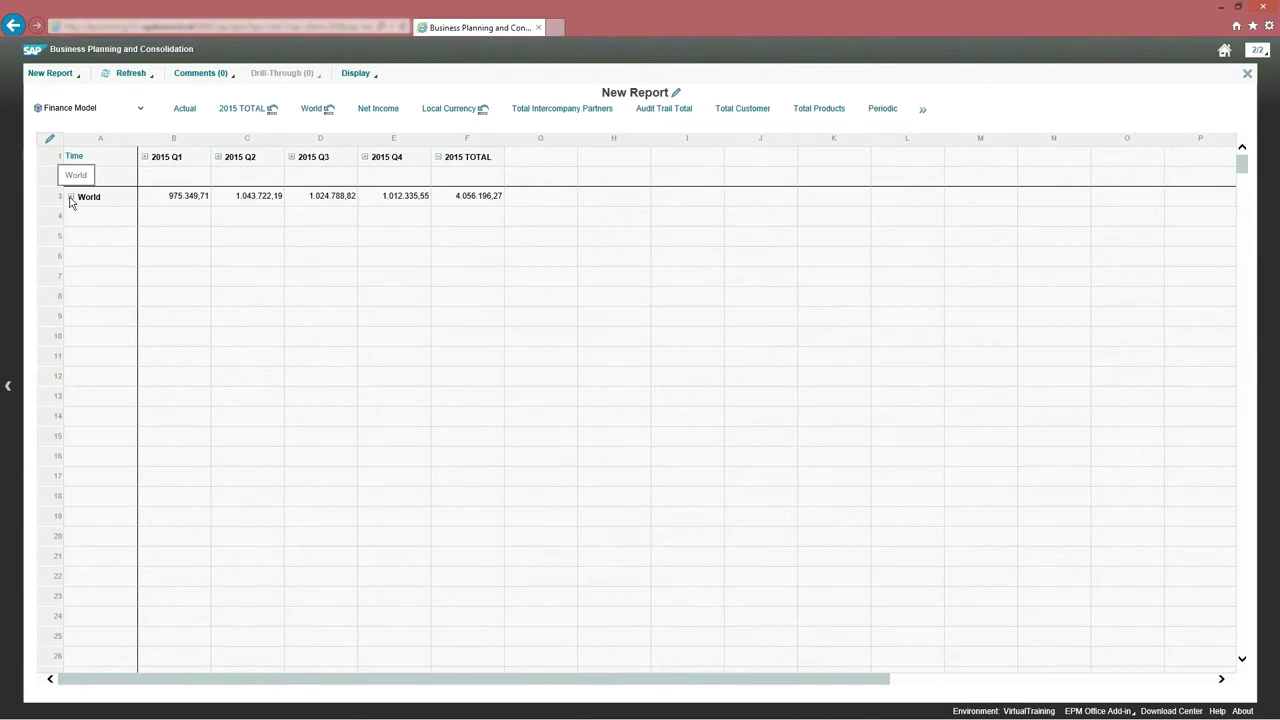
Expand World into Africa, Asia Pacific, Europe, North America and South America rows.
{"action": "left_click", "coordinate": [70, 199]}
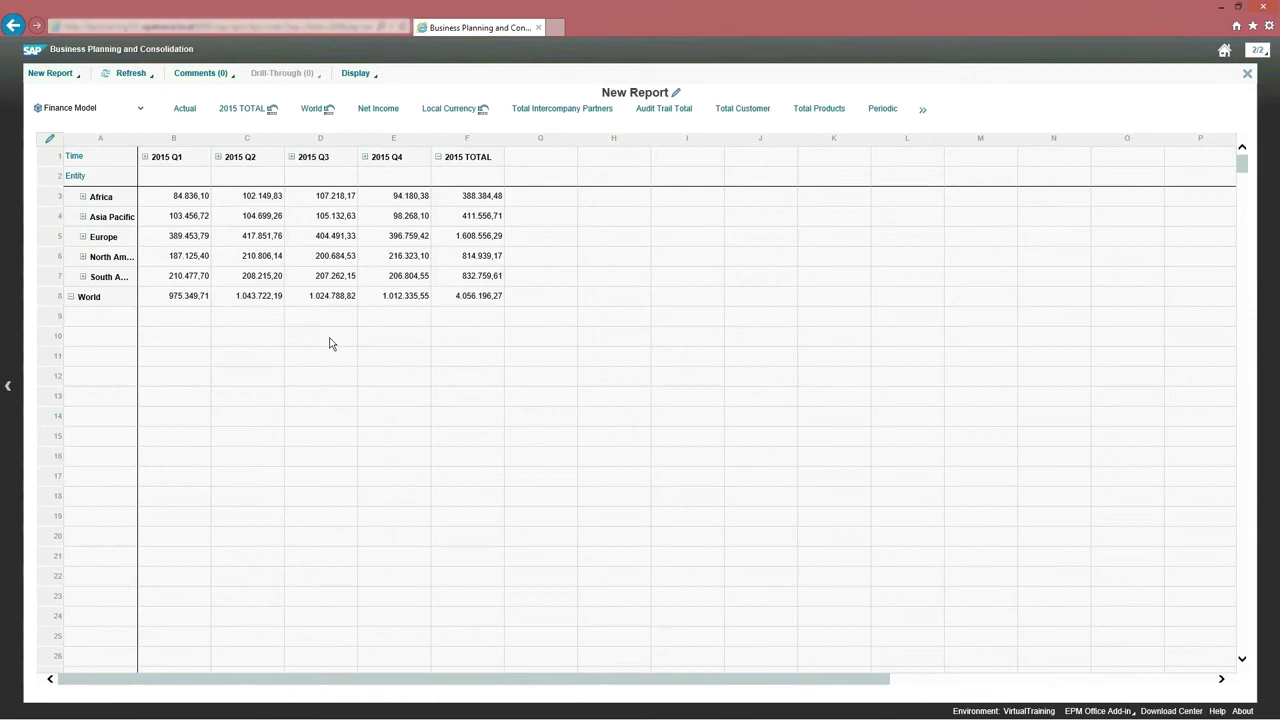
Add the Category dimension to the report rows in the data grid definition.
{"action": "left_click", "coordinate": [52, 139]}
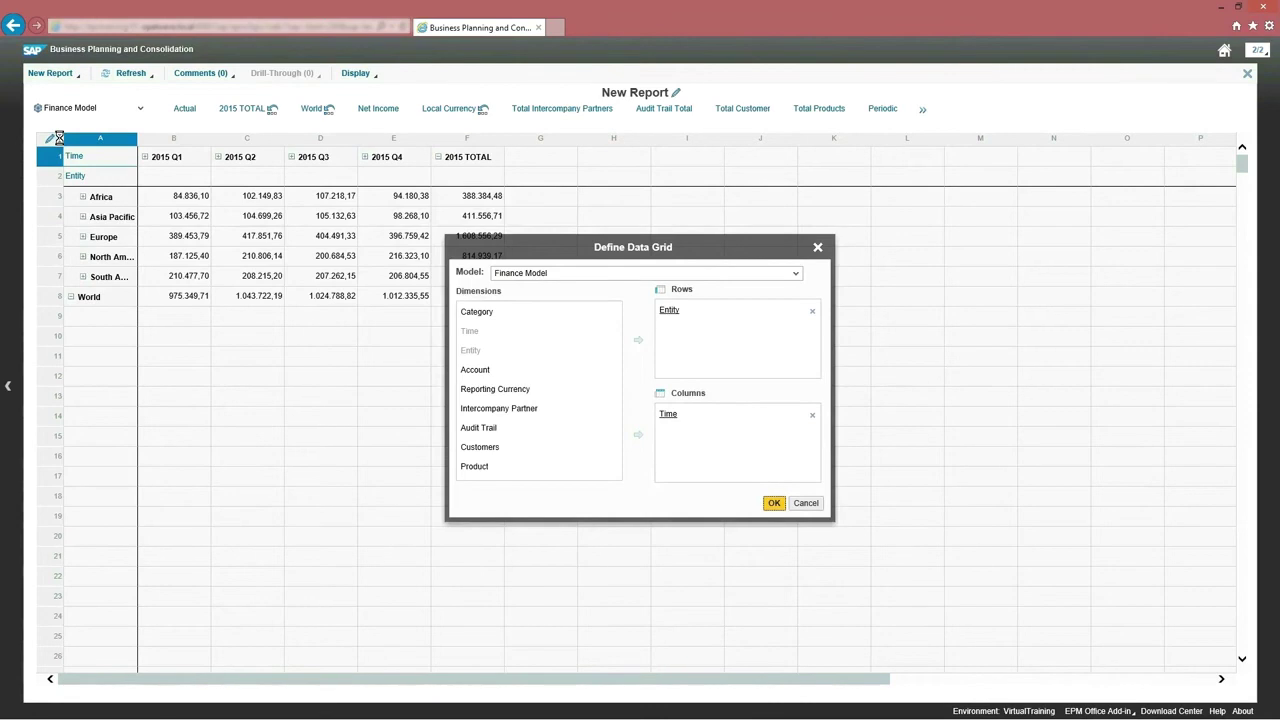
{"action": "left_click", "coordinate": [480, 318]}
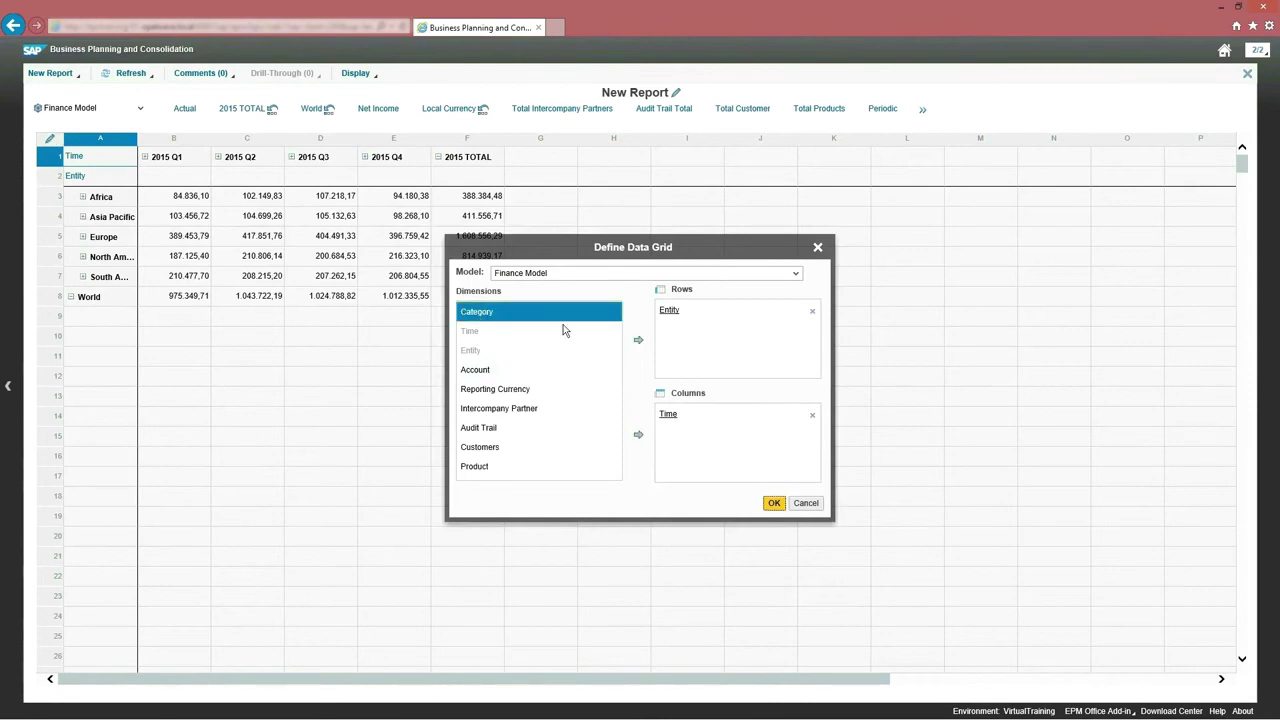
{"action": "left_click", "coordinate": [638, 341]}
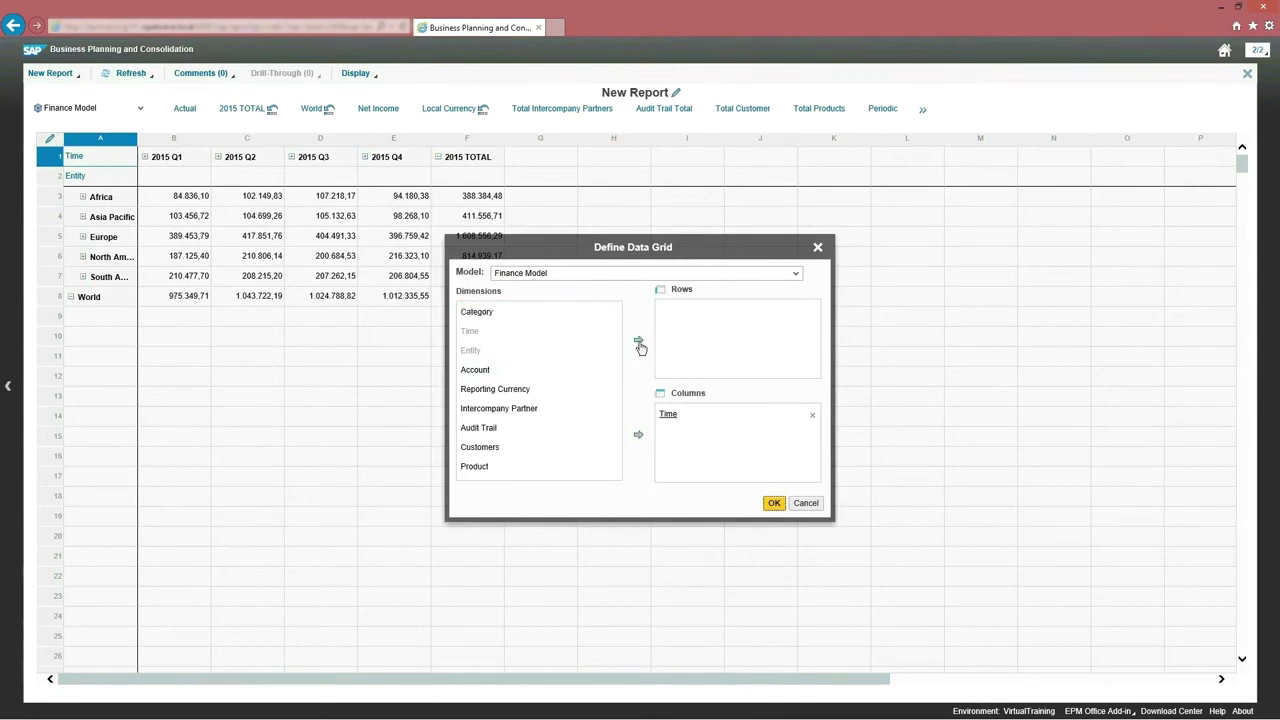
{"action": "left_click", "coordinate": [774, 503]}
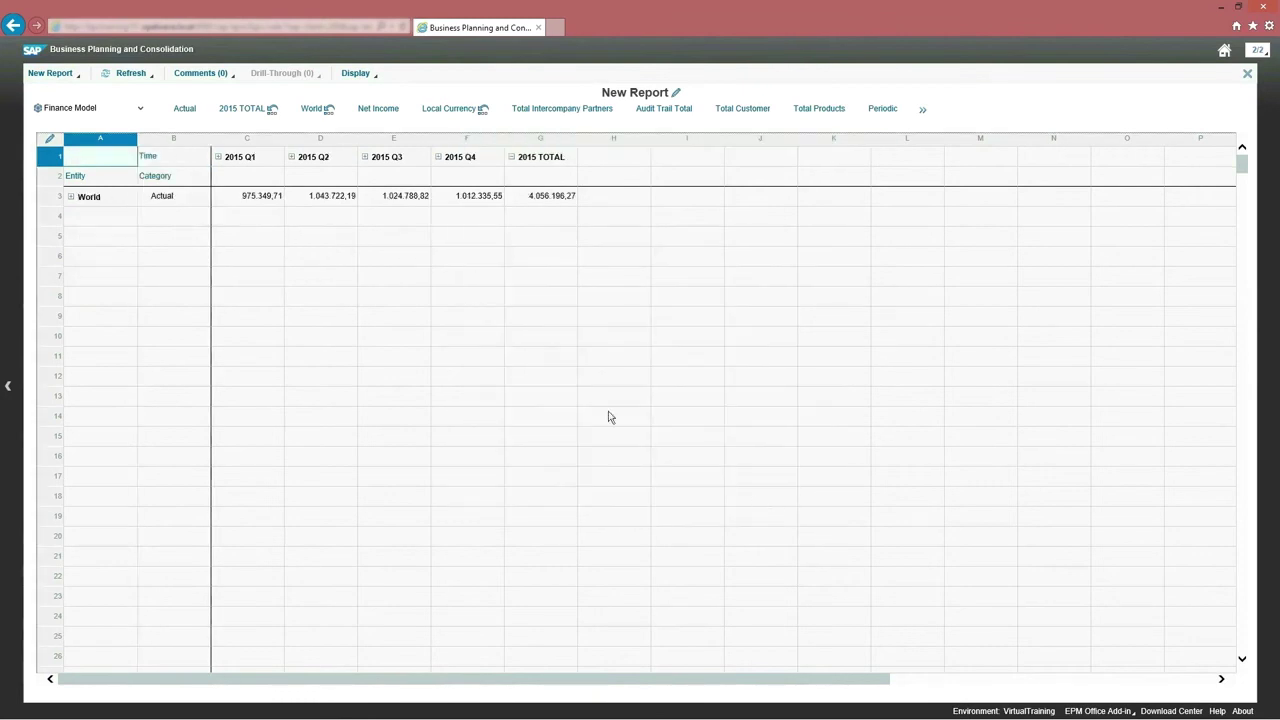
Include Budget alongside Actual among the Category members shown.
{"action": "left_click", "coordinate": [157, 178]}
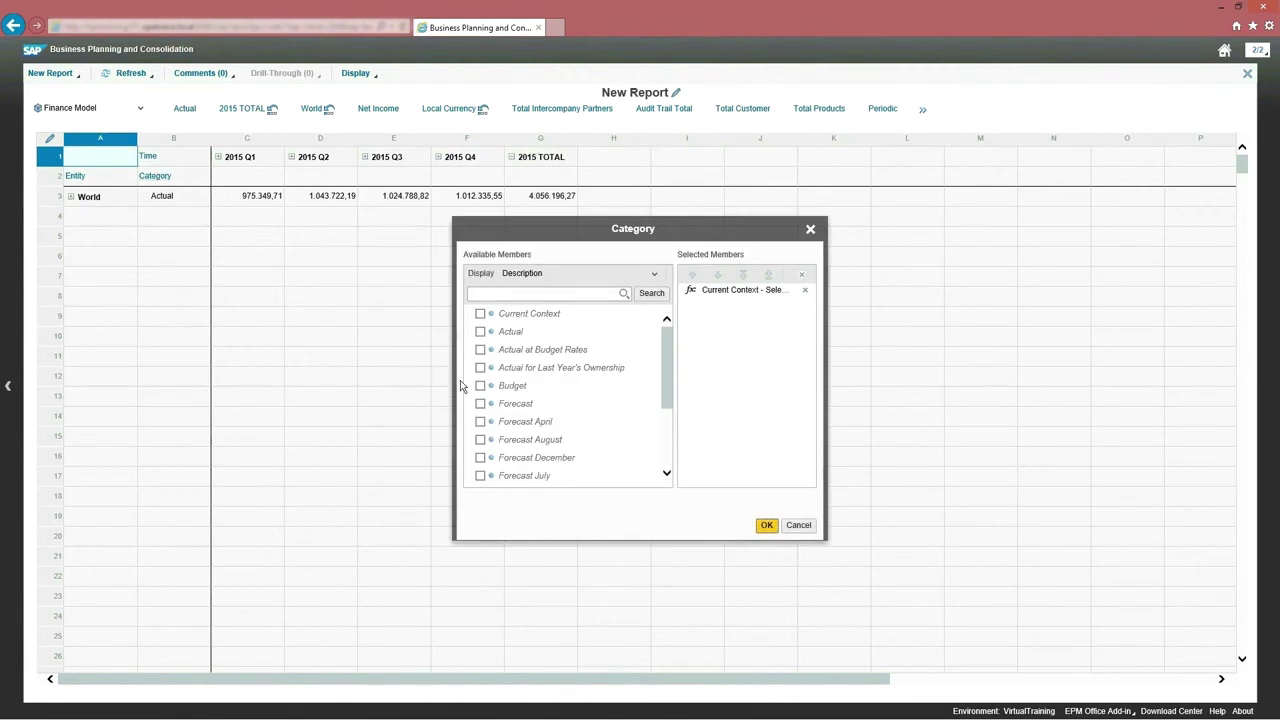
{"action": "left_click", "coordinate": [480, 386]}
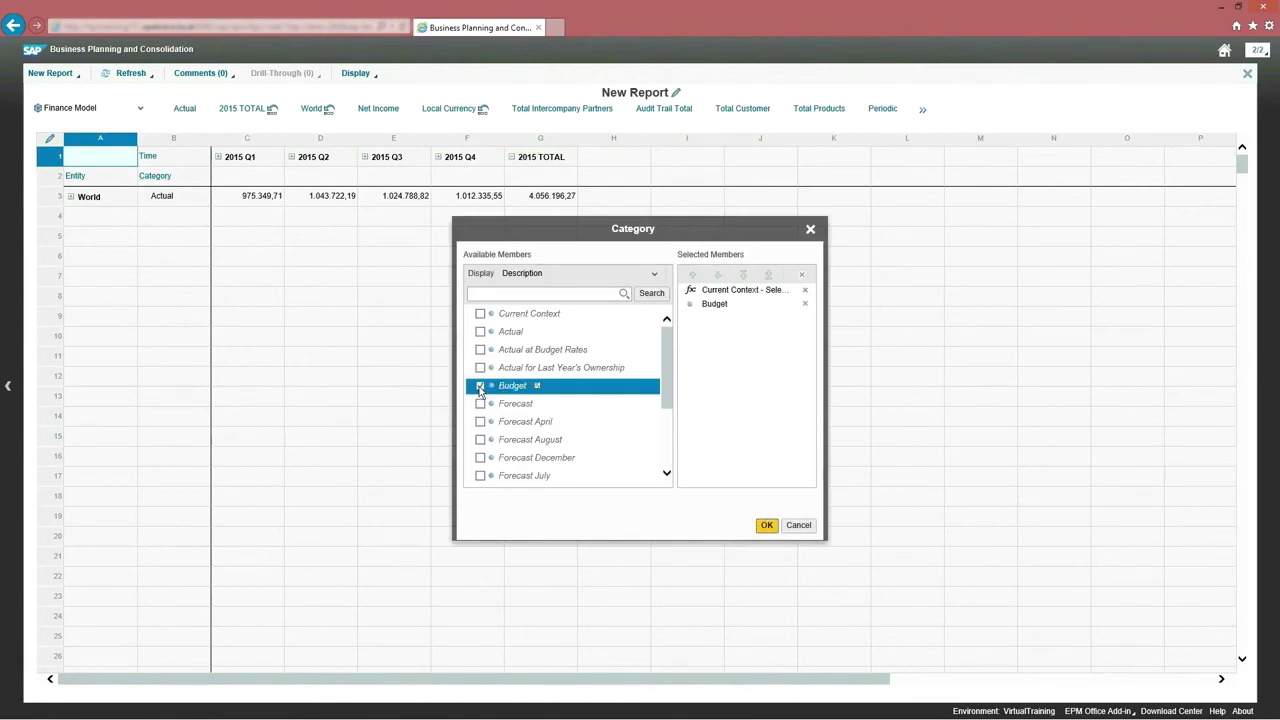
{"action": "left_click", "coordinate": [767, 525]}
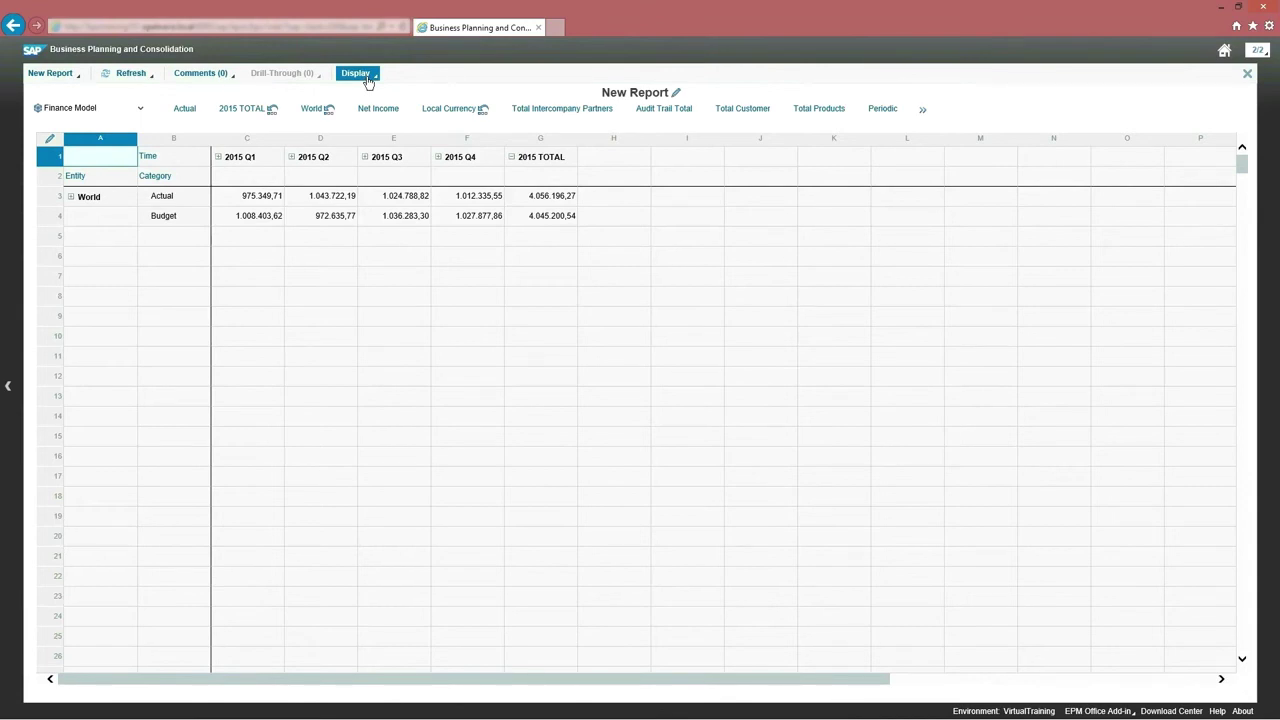
Save the report in Public as VT01 with description VT01, then close it.
{"action": "left_click", "coordinate": [79, 78]}
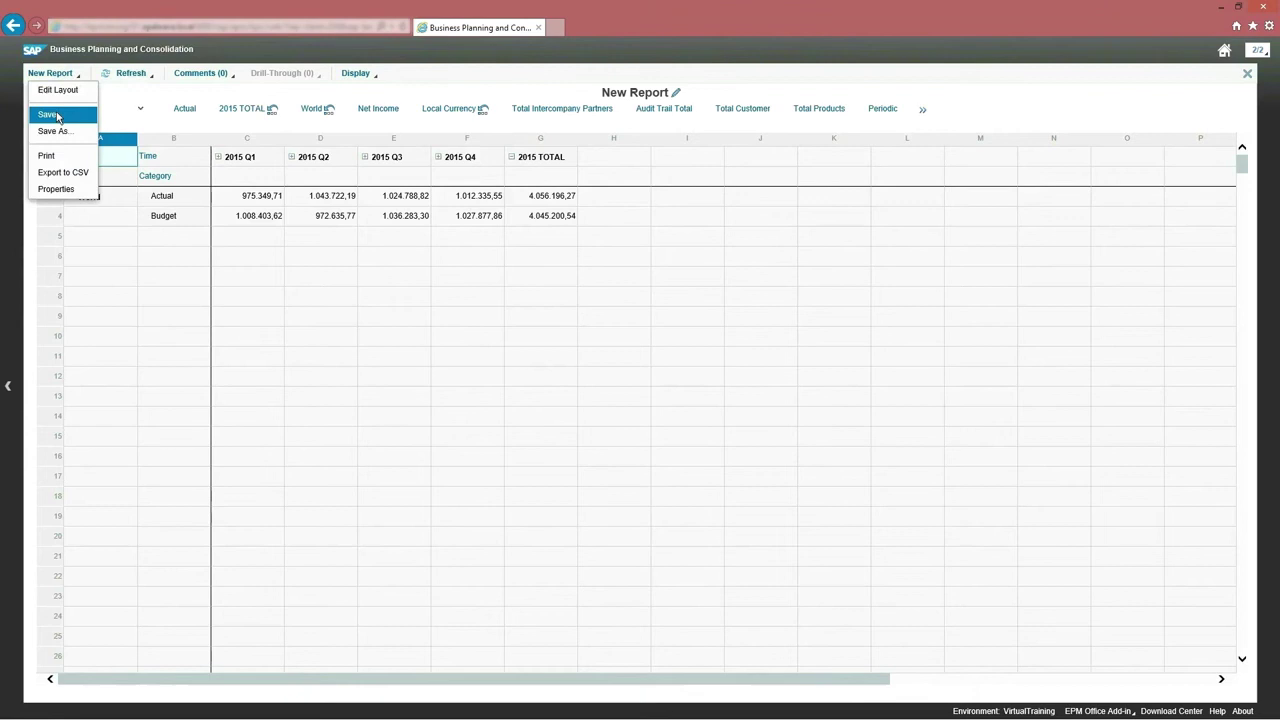
{"action": "left_click", "coordinate": [57, 117]}
{"action": "triple_click", "coordinate": [688, 452]}
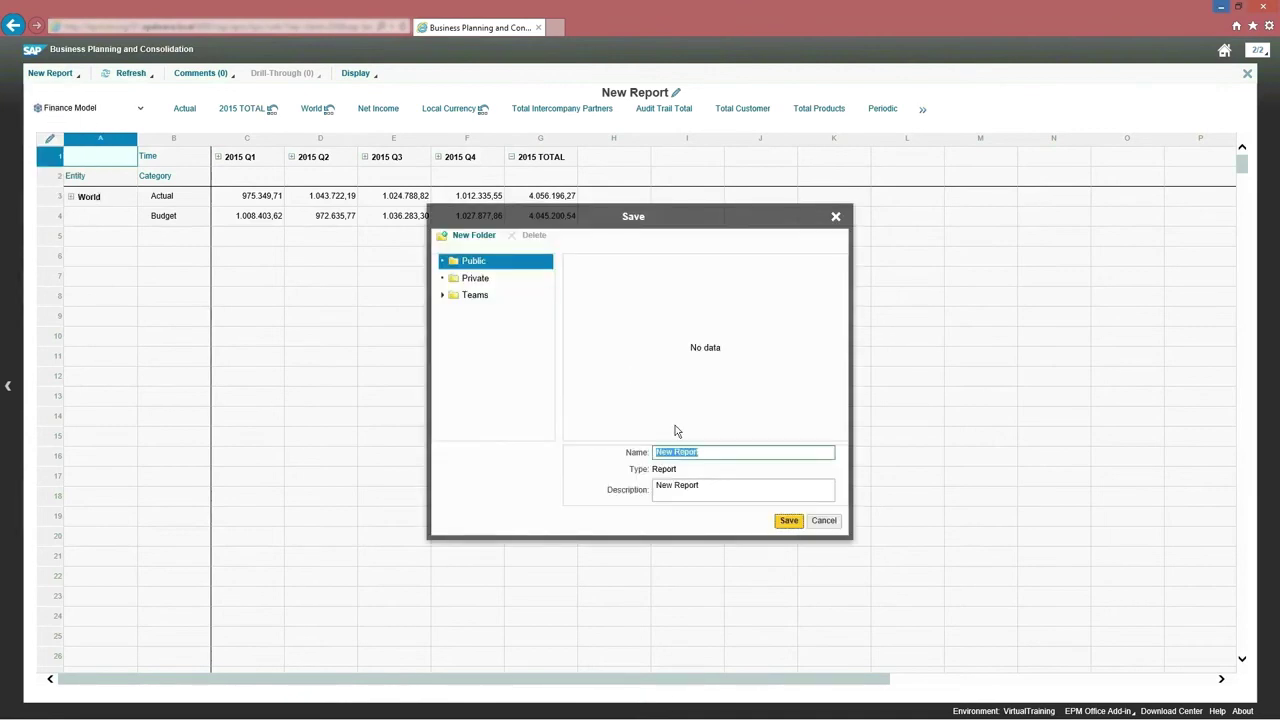
{"action": "key", "text": "BackSpace"}
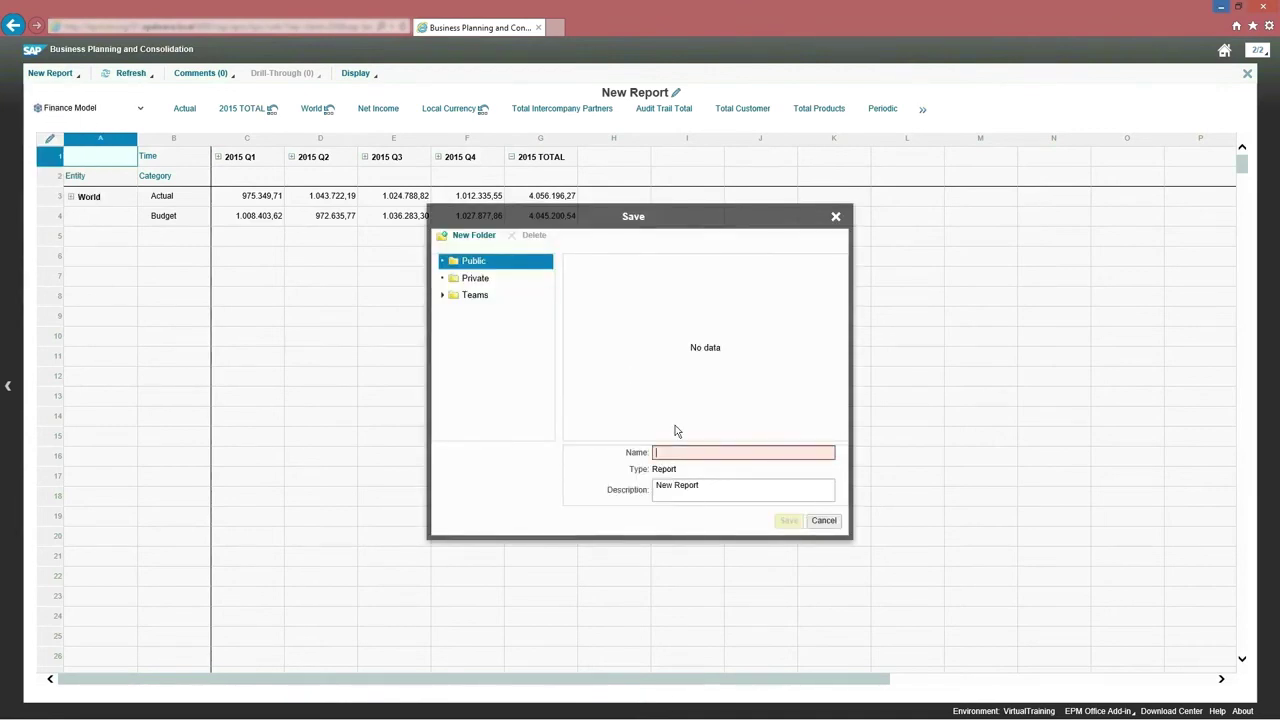
{"action": "type", "text": "VT01"}
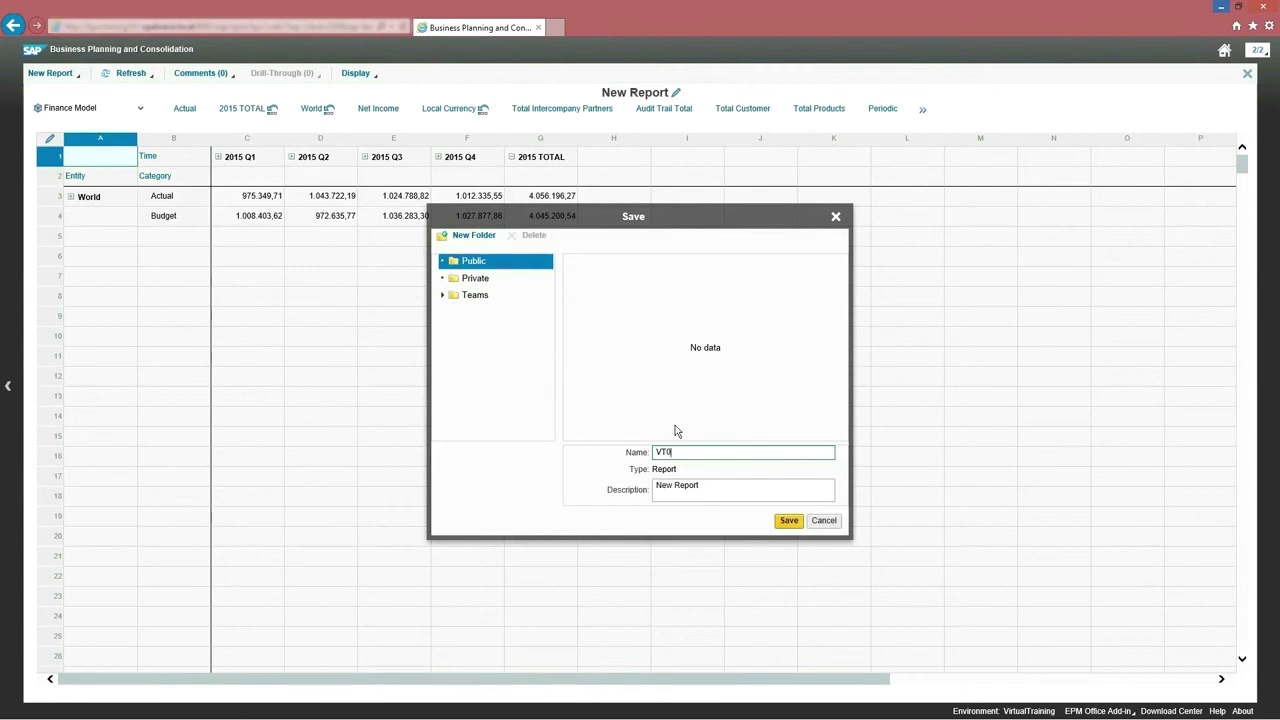
{"action": "double_click", "coordinate": [668, 453]}
{"action": "key", "text": "ctrl+c"}
{"action": "triple_click", "coordinate": [715, 489]}
{"action": "key", "text": "ctrl+v"}
{"action": "left_click", "coordinate": [788, 521]}
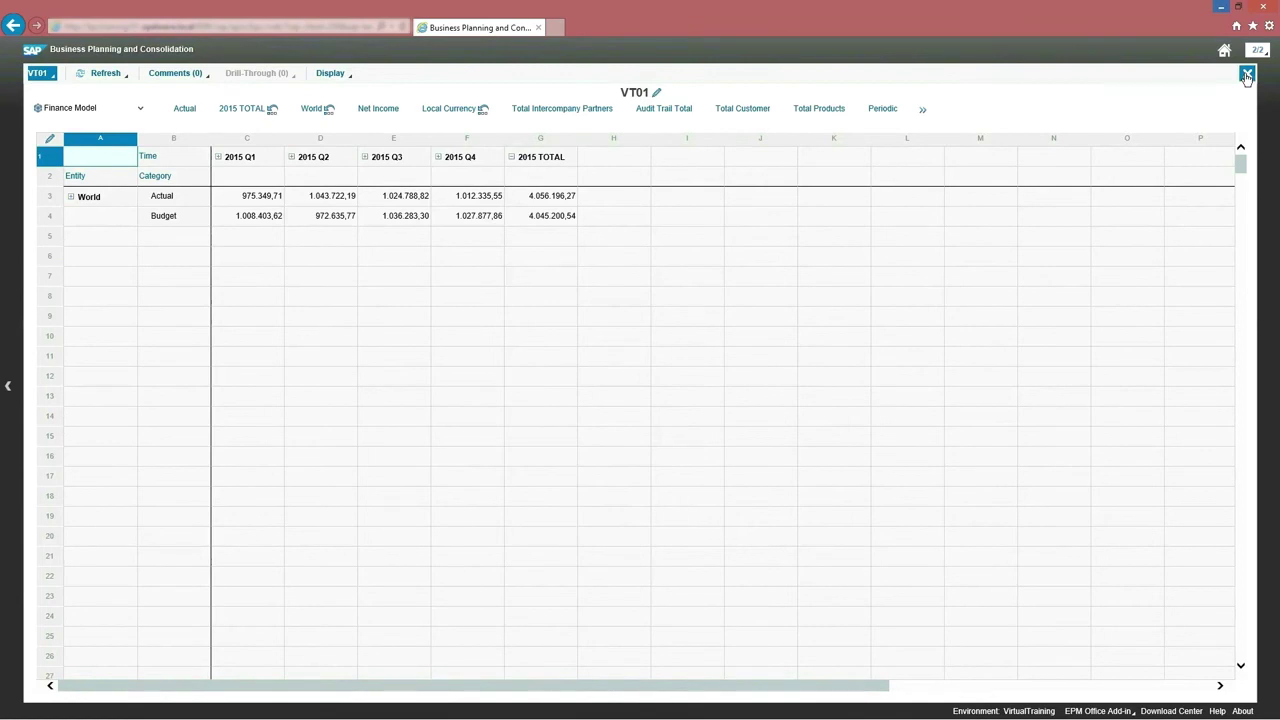
{"action": "left_click", "coordinate": [1246, 75]}
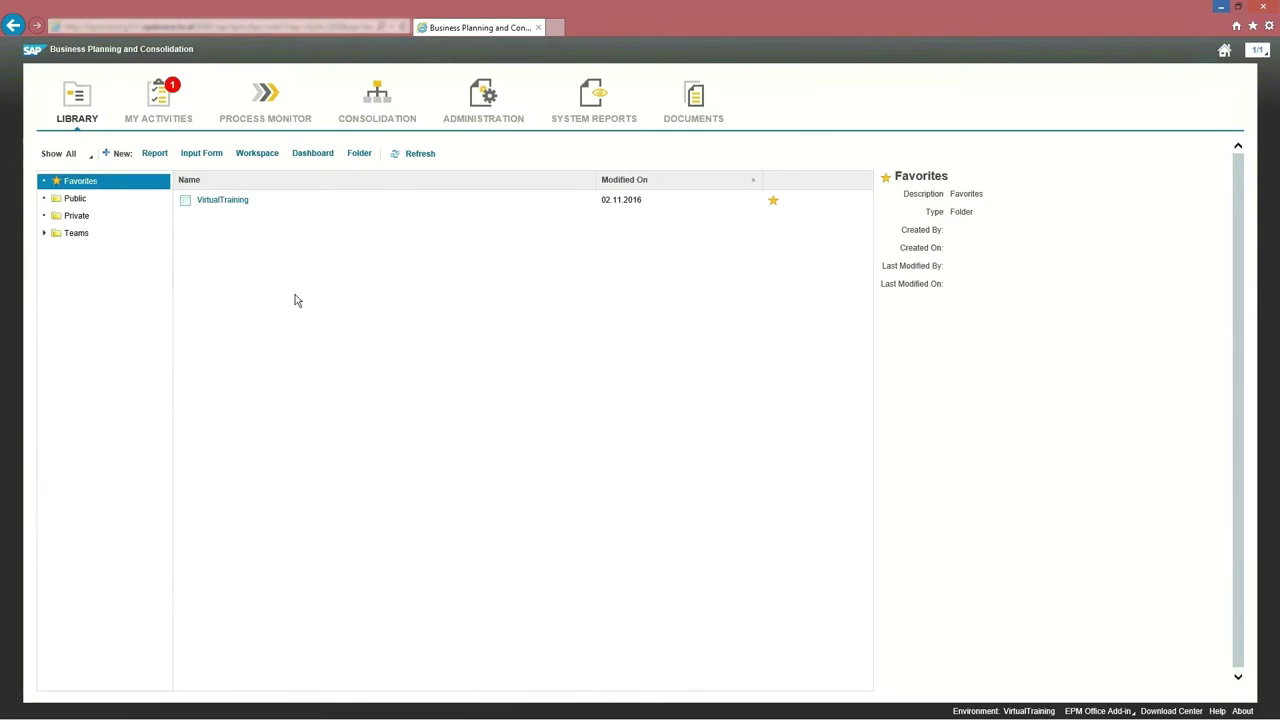
Create an input form on Finance Model with Product in rows and Time in columns.
{"action": "left_click", "coordinate": [203, 154]}
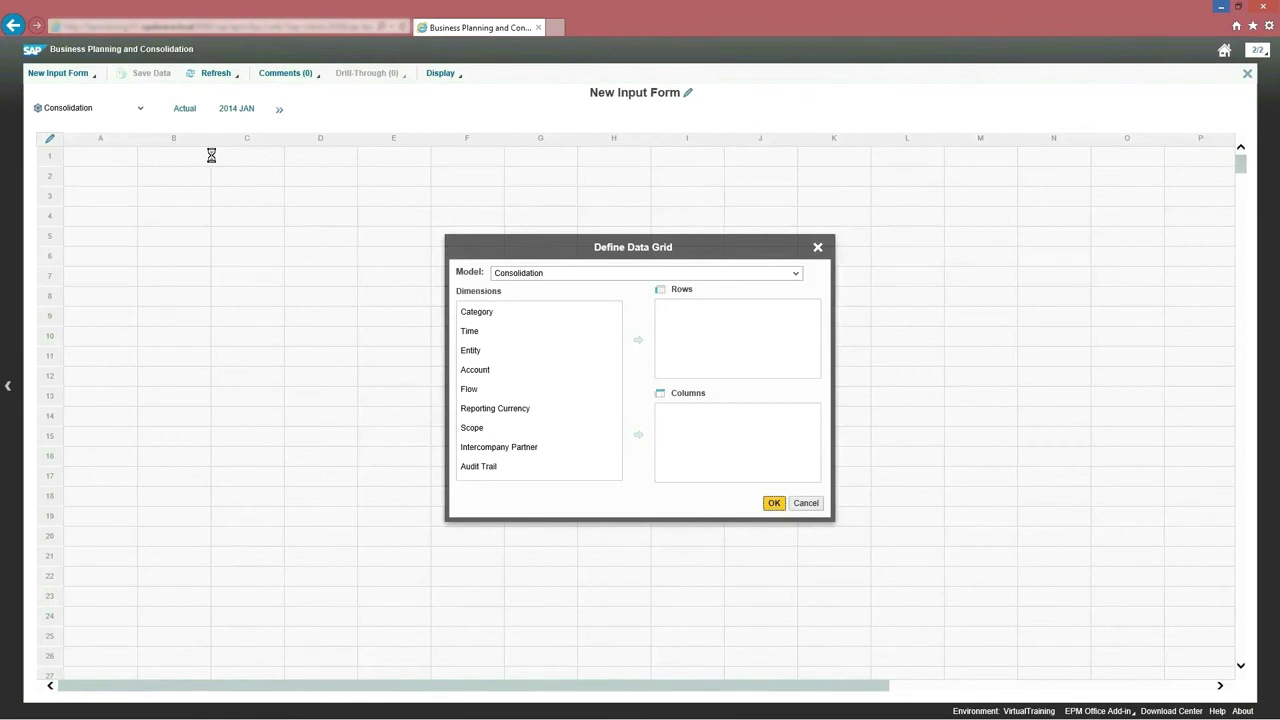
{"action": "left_click", "coordinate": [795, 273]}
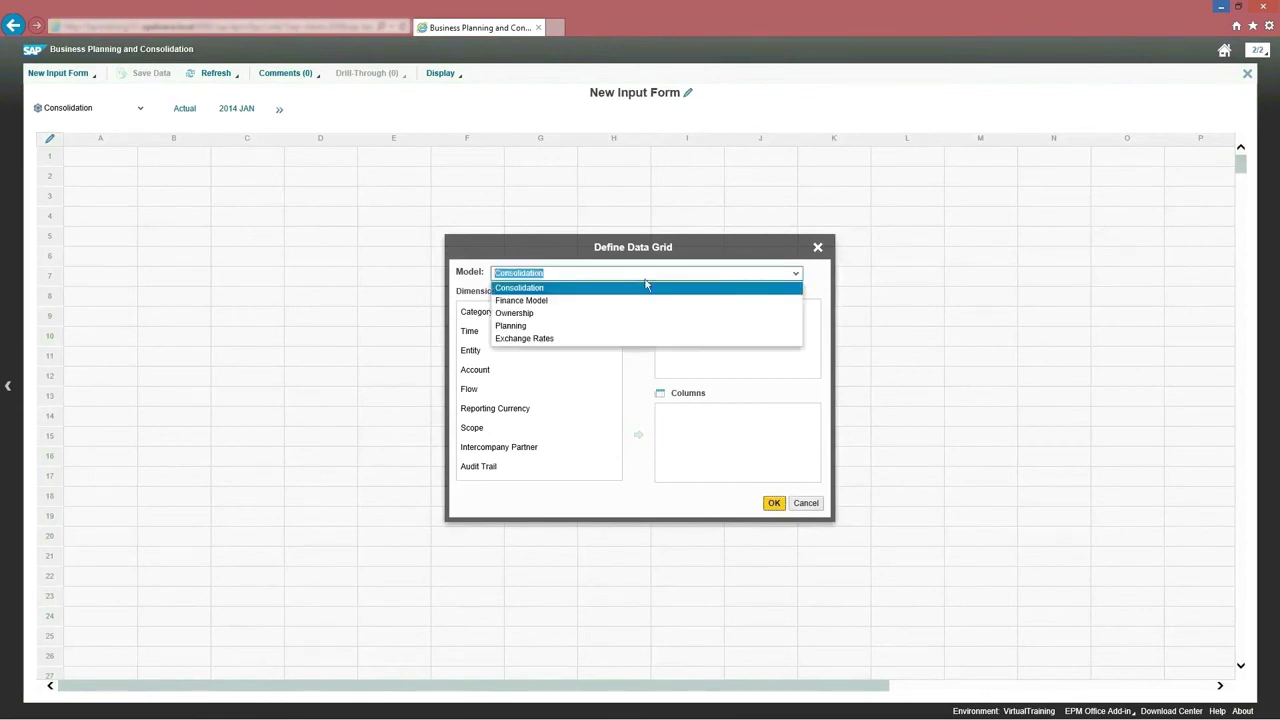
{"action": "left_click", "coordinate": [530, 300]}
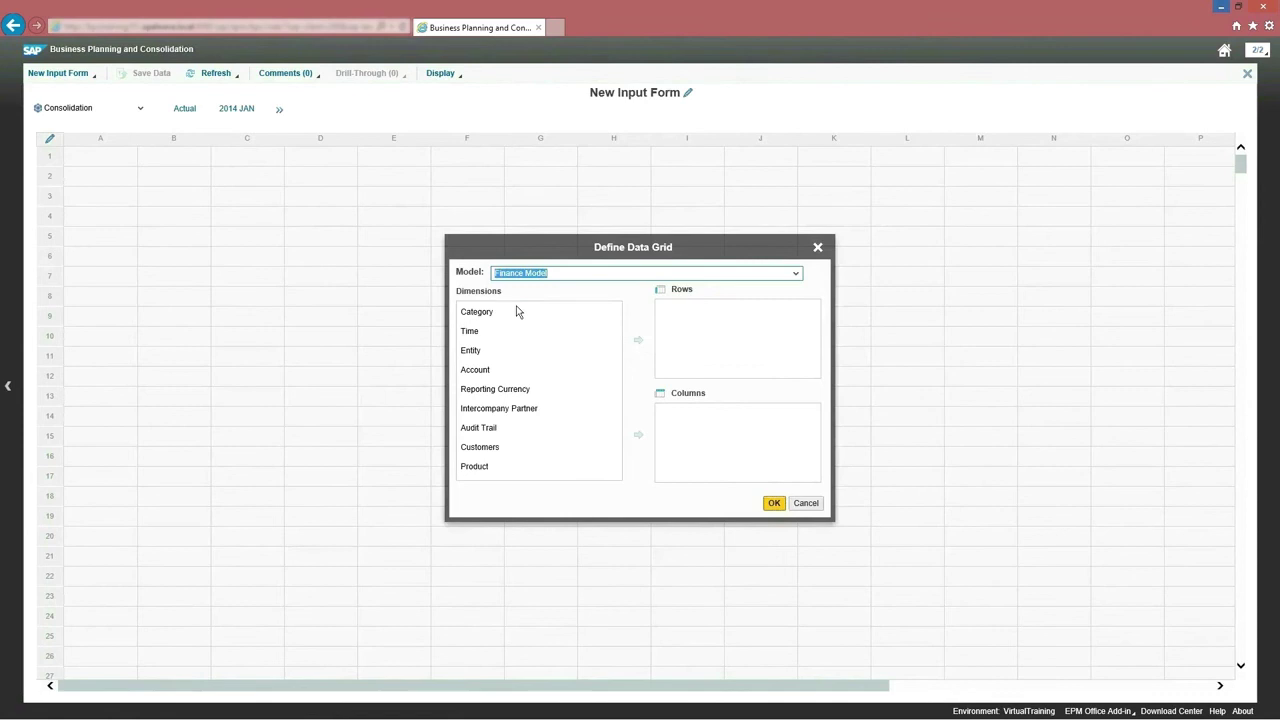
{"action": "left_click", "coordinate": [479, 466]}
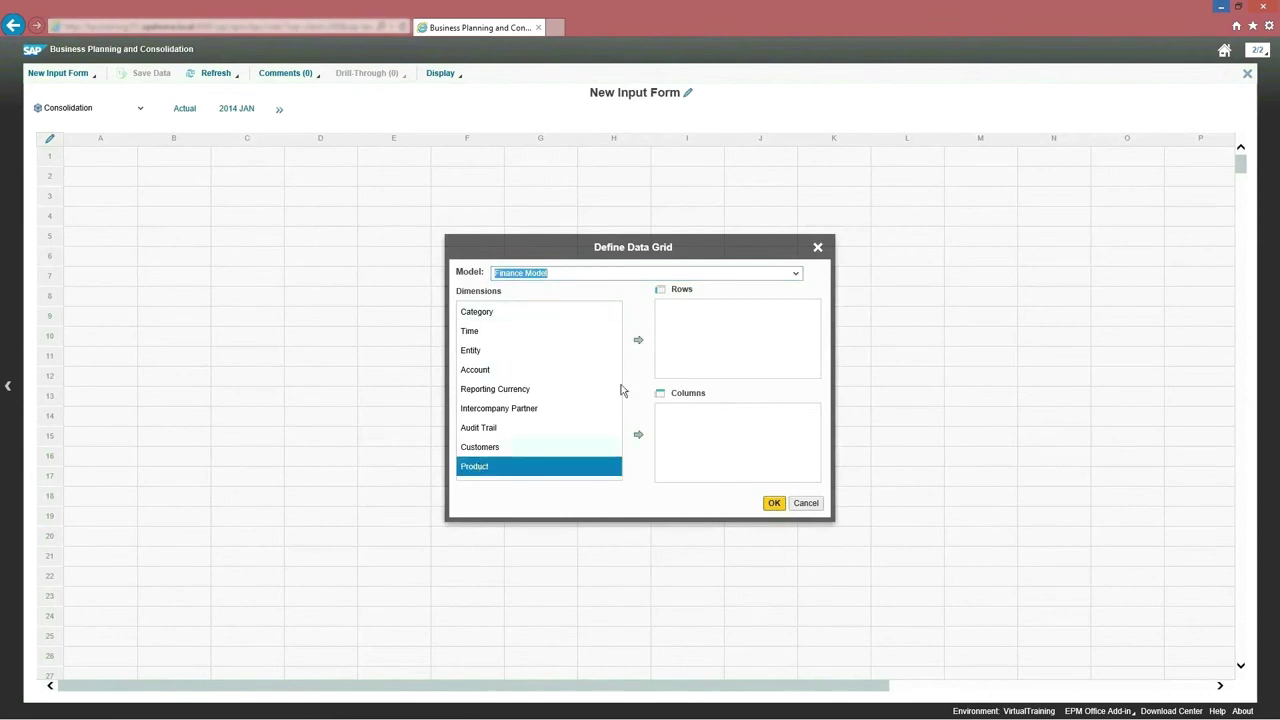
{"action": "left_click", "coordinate": [637, 341]}
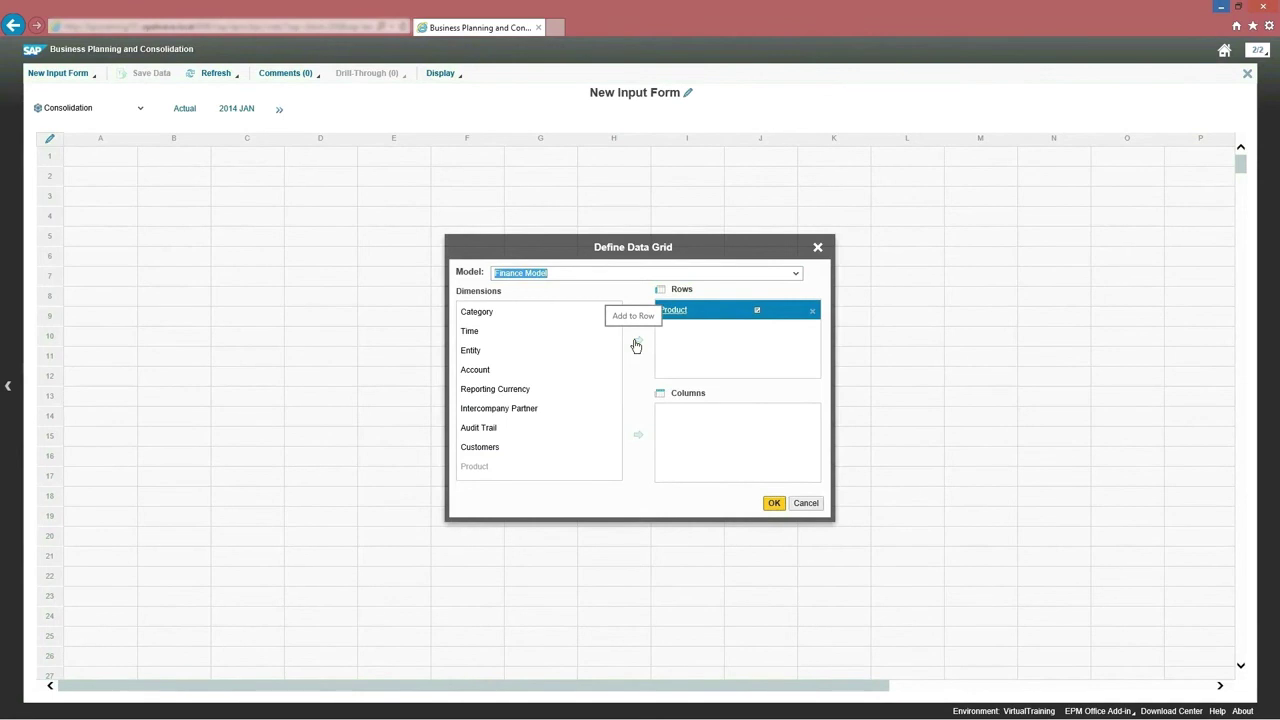
{"action": "left_click", "coordinate": [486, 331]}
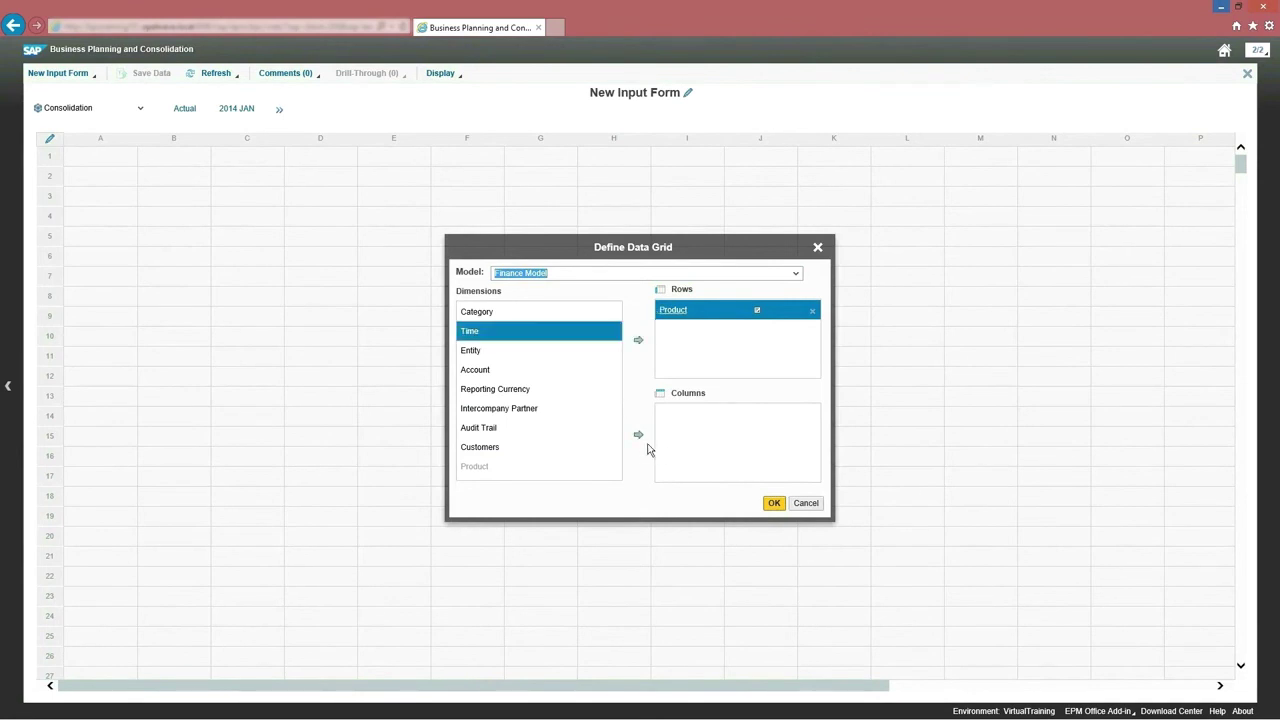
{"action": "left_click", "coordinate": [638, 438]}
{"action": "left_click", "coordinate": [771, 503]}
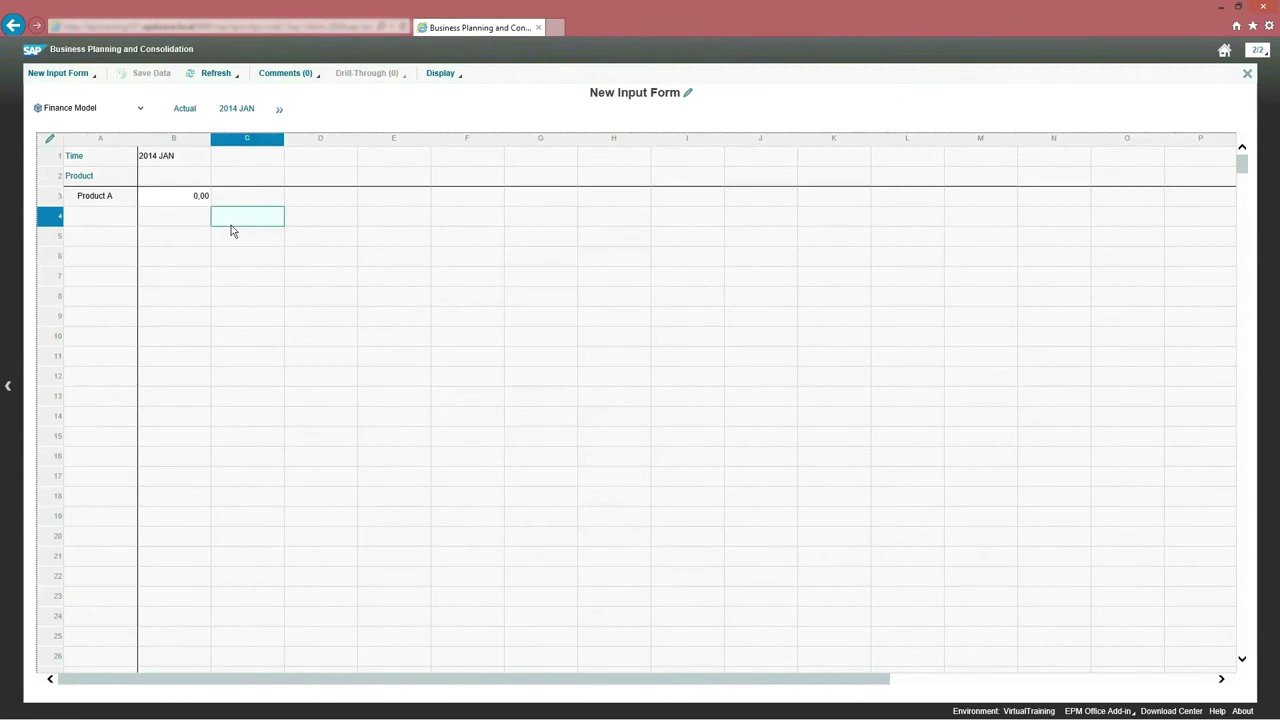
Save the input form in Public as VT02 with description VT02.
{"action": "left_click", "coordinate": [105, 195]}
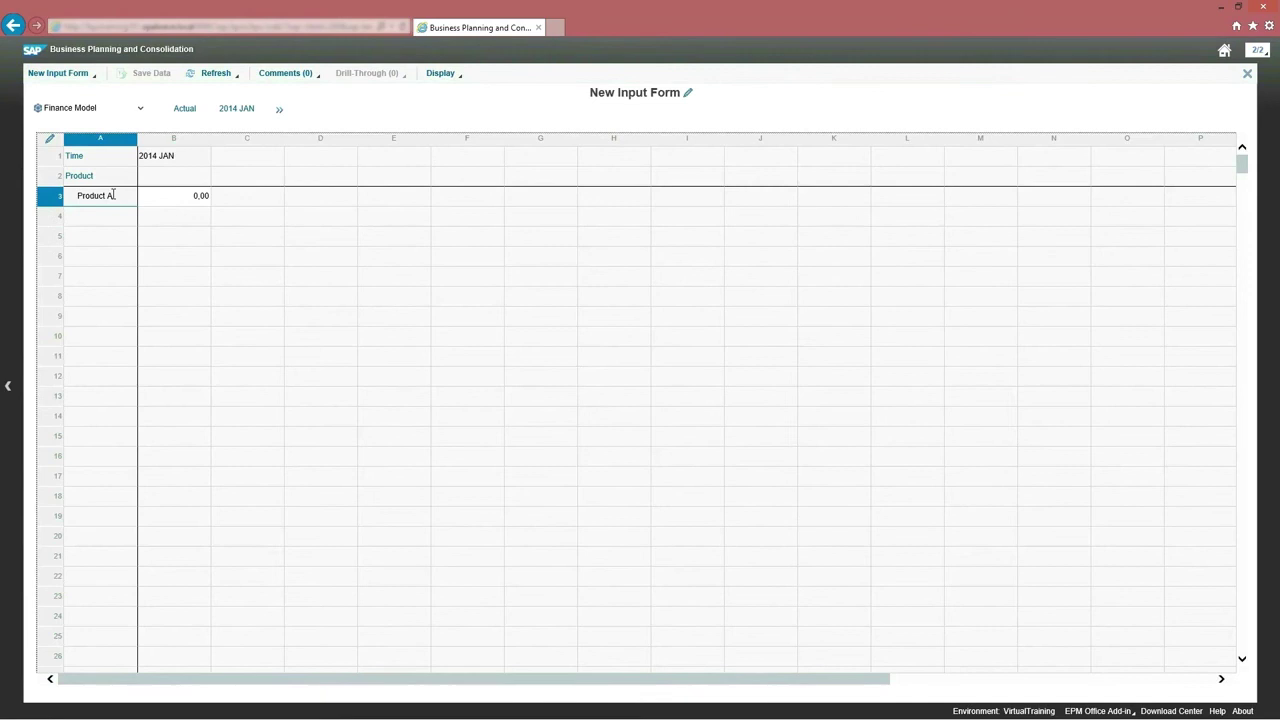
{"action": "left_click", "coordinate": [177, 162]}
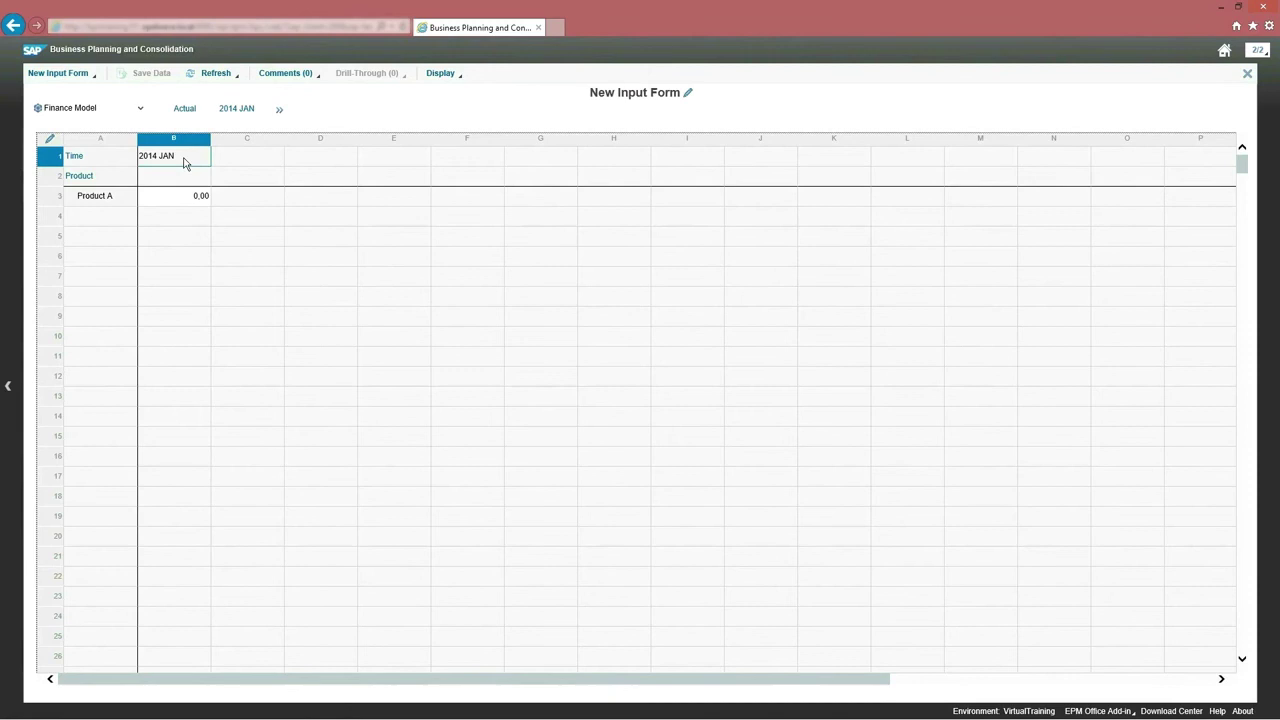
{"action": "left_click", "coordinate": [90, 78]}
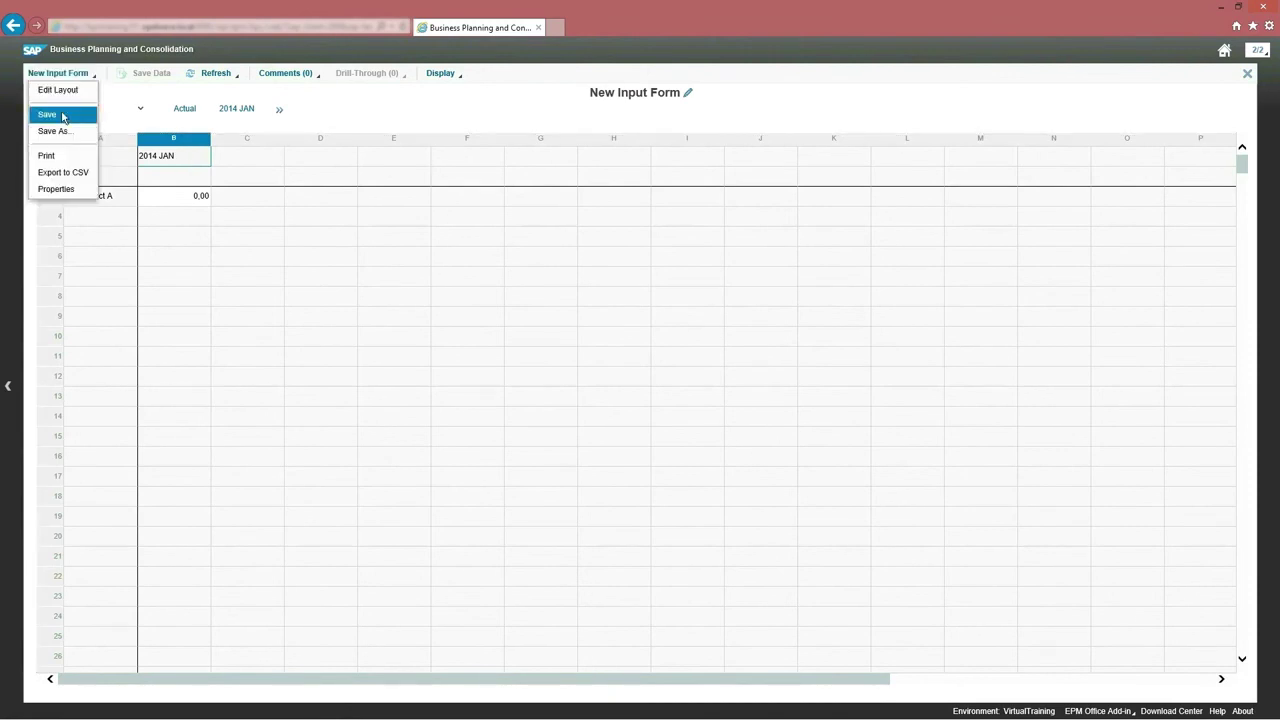
{"action": "left_click", "coordinate": [60, 115]}
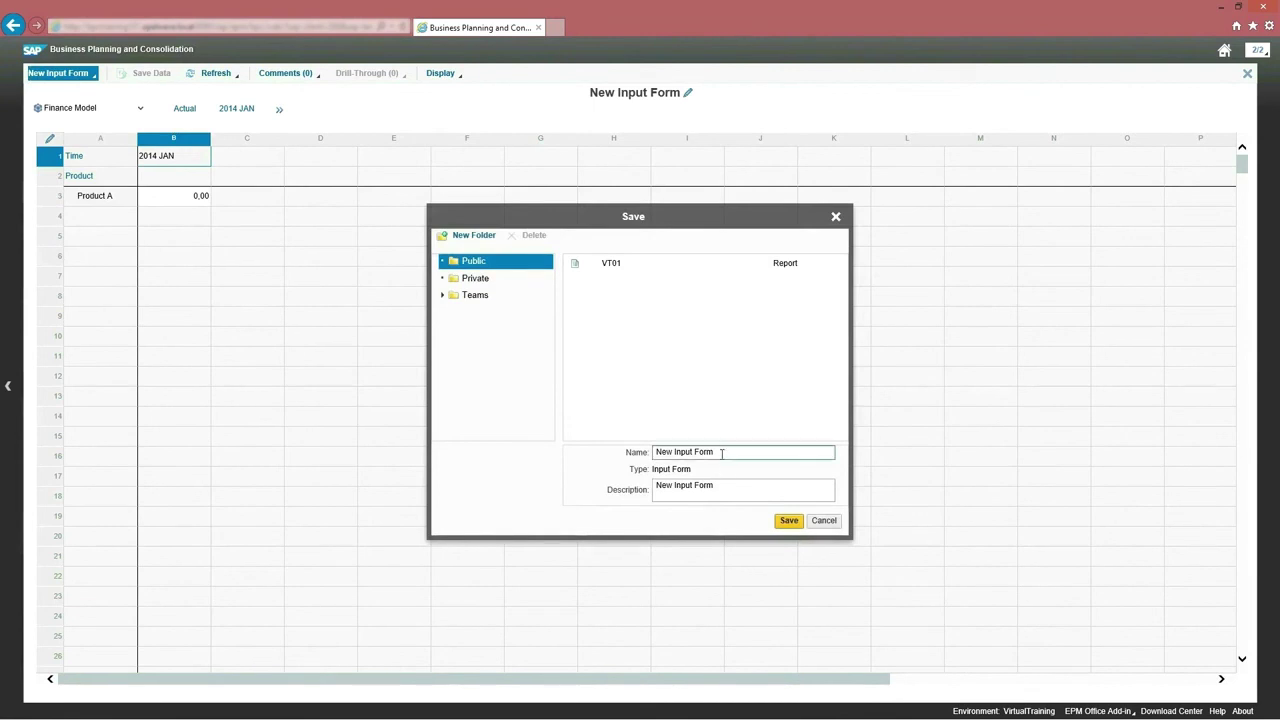
{"action": "type", "text": "VT02"}
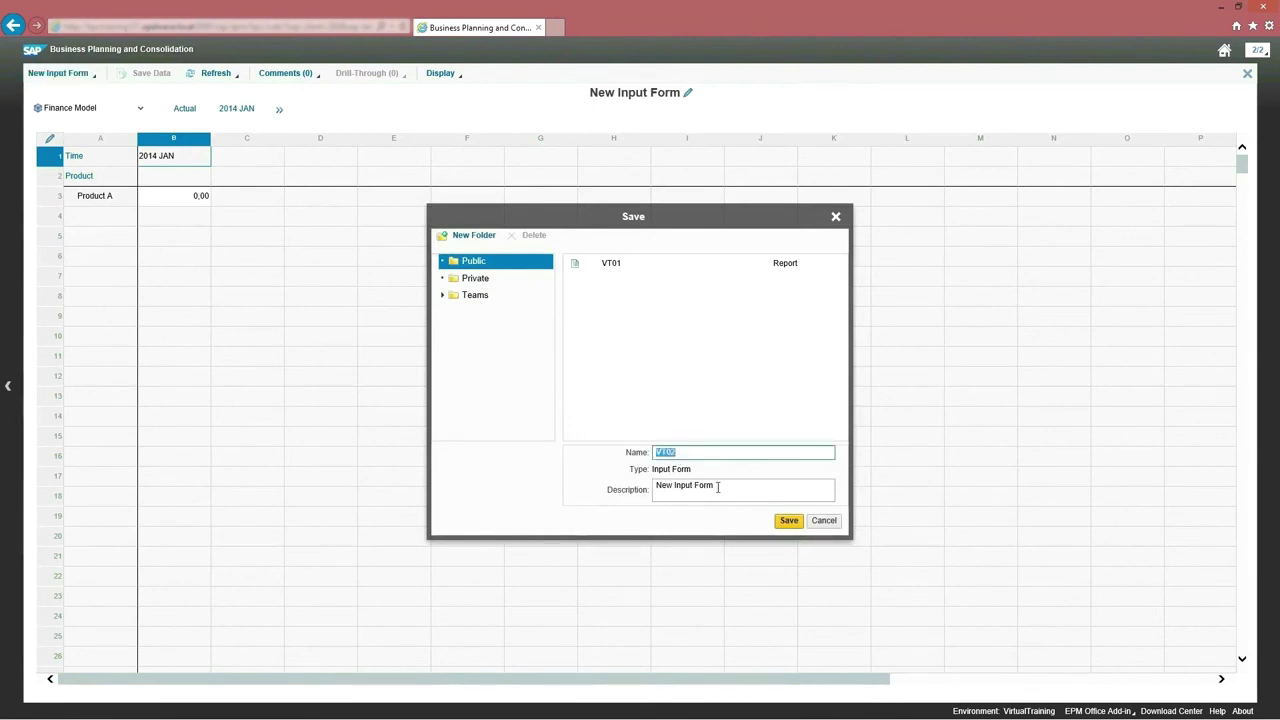
{"action": "key", "text": "Tab"}
{"action": "type", "text": "VT02"}
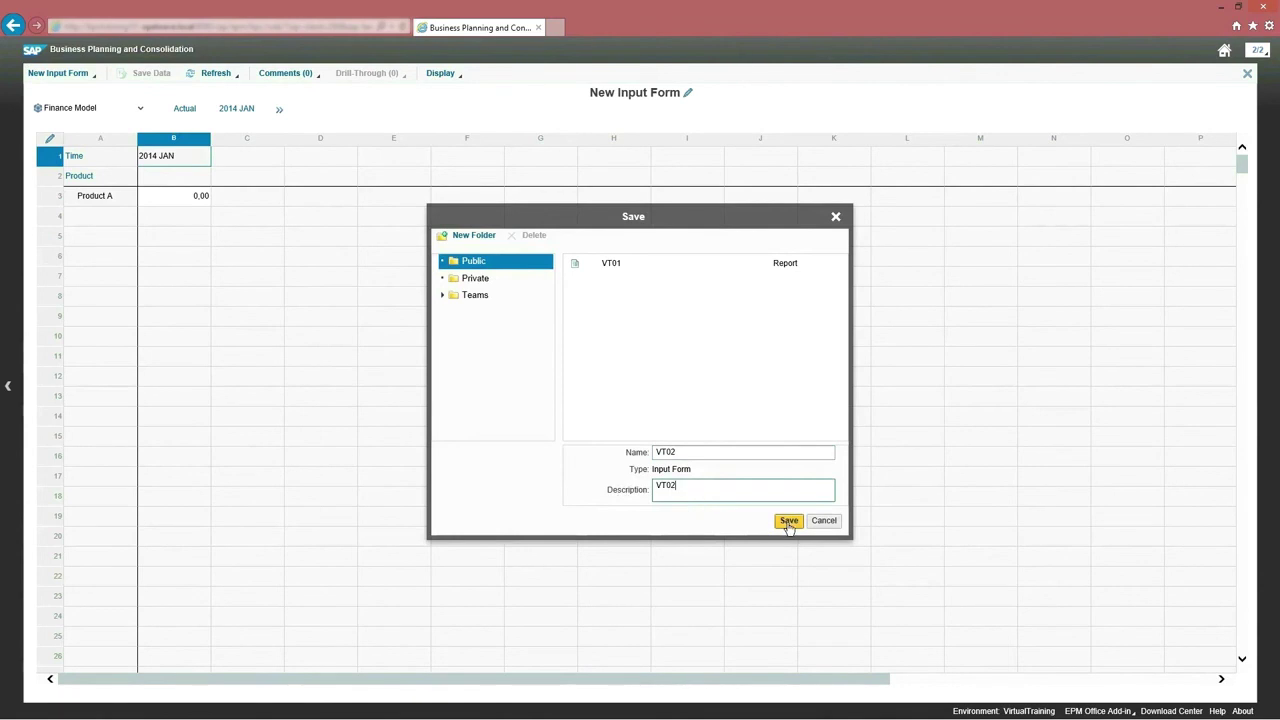
{"action": "left_click", "coordinate": [788, 520]}
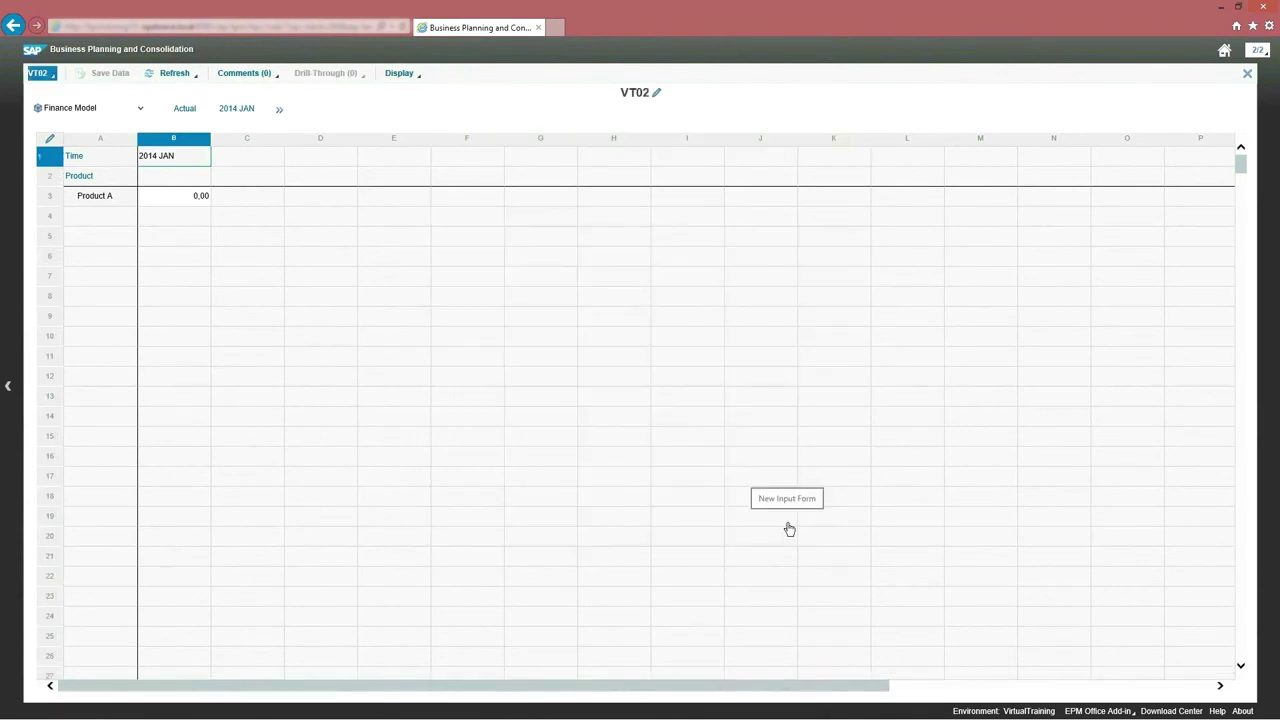
Enter 100 for Product A in 2014 JAN, save the data, and close the form.
{"action": "left_click", "coordinate": [198, 197]}
{"action": "type", "text": "100"}
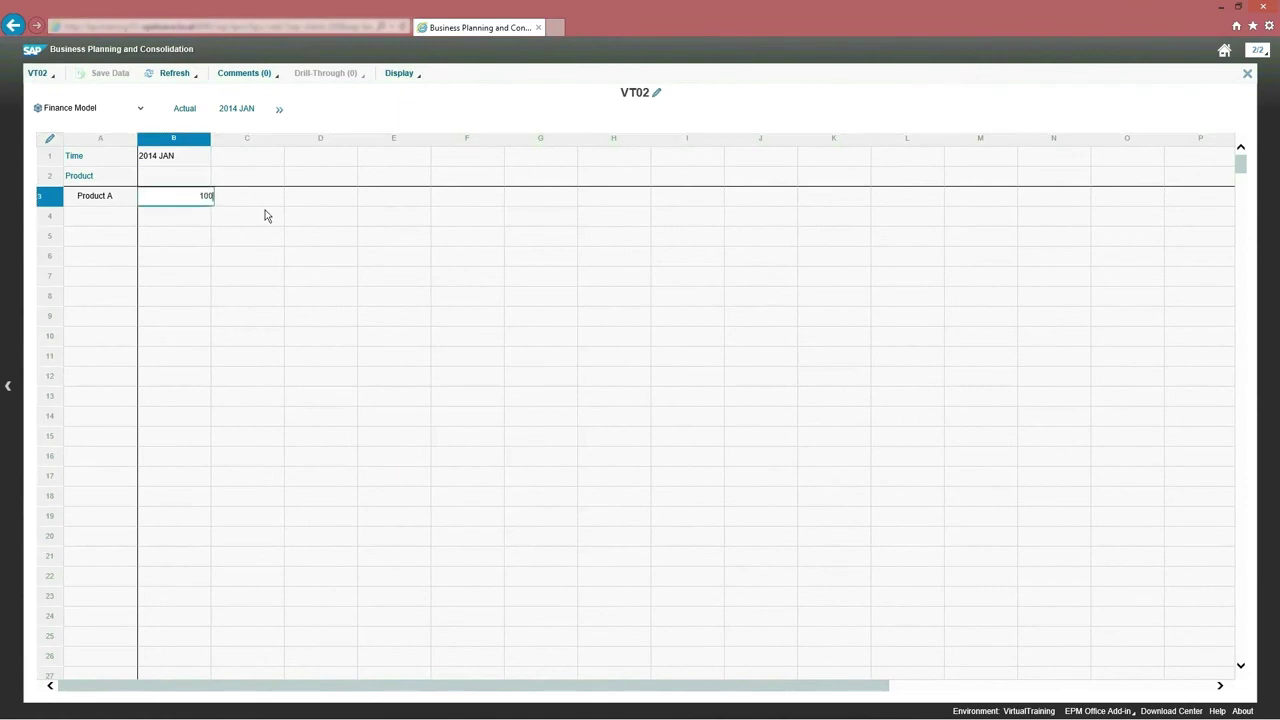
{"action": "key", "text": "Return"}
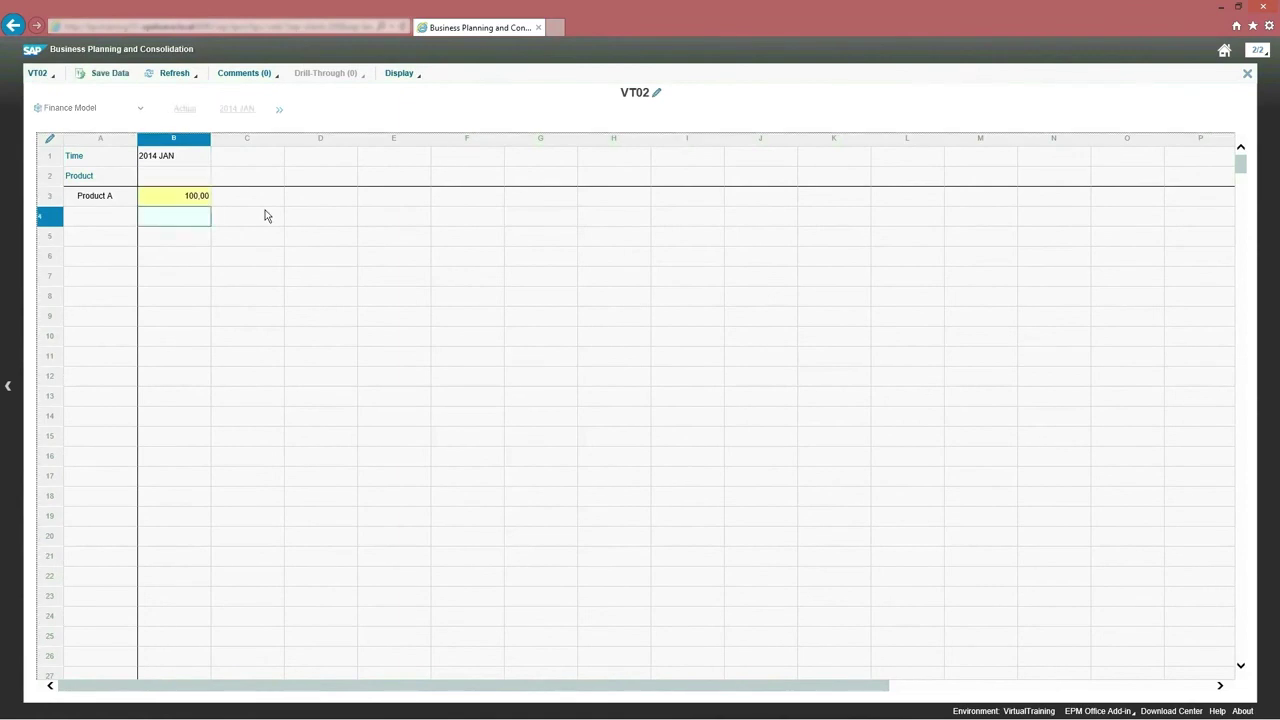
{"action": "left_click", "coordinate": [178, 204]}
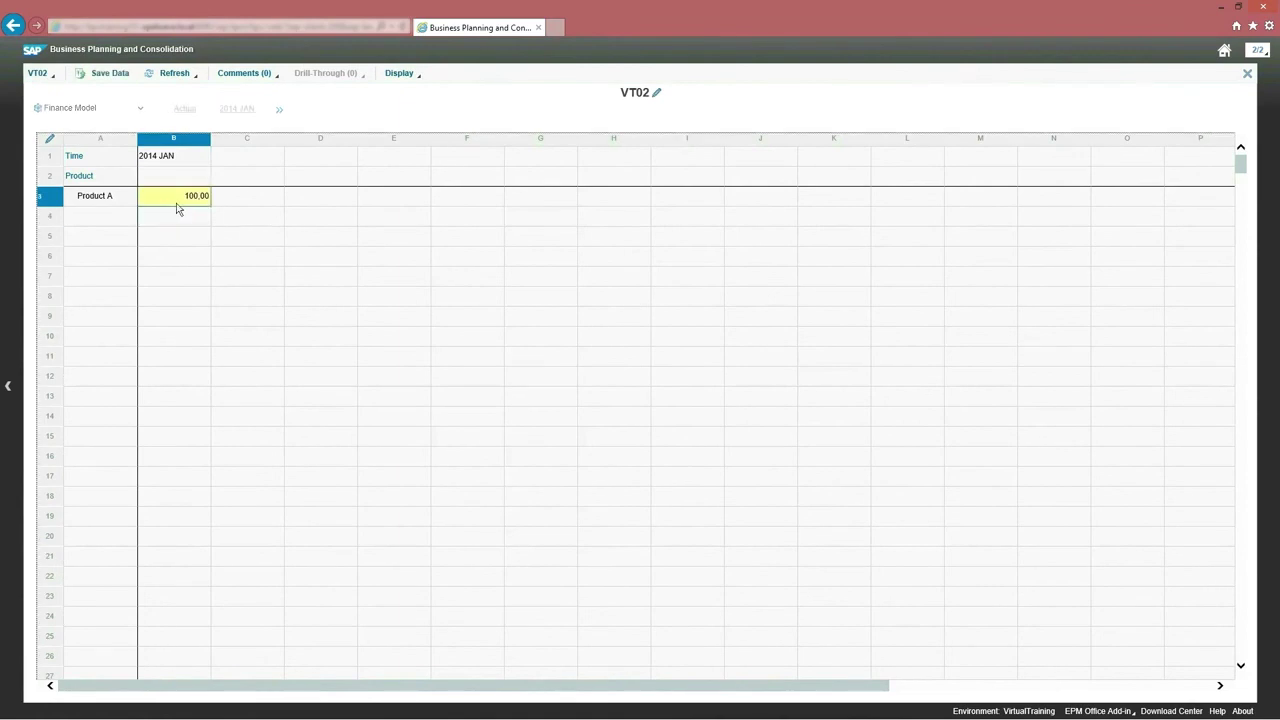
{"action": "left_click", "coordinate": [100, 80]}
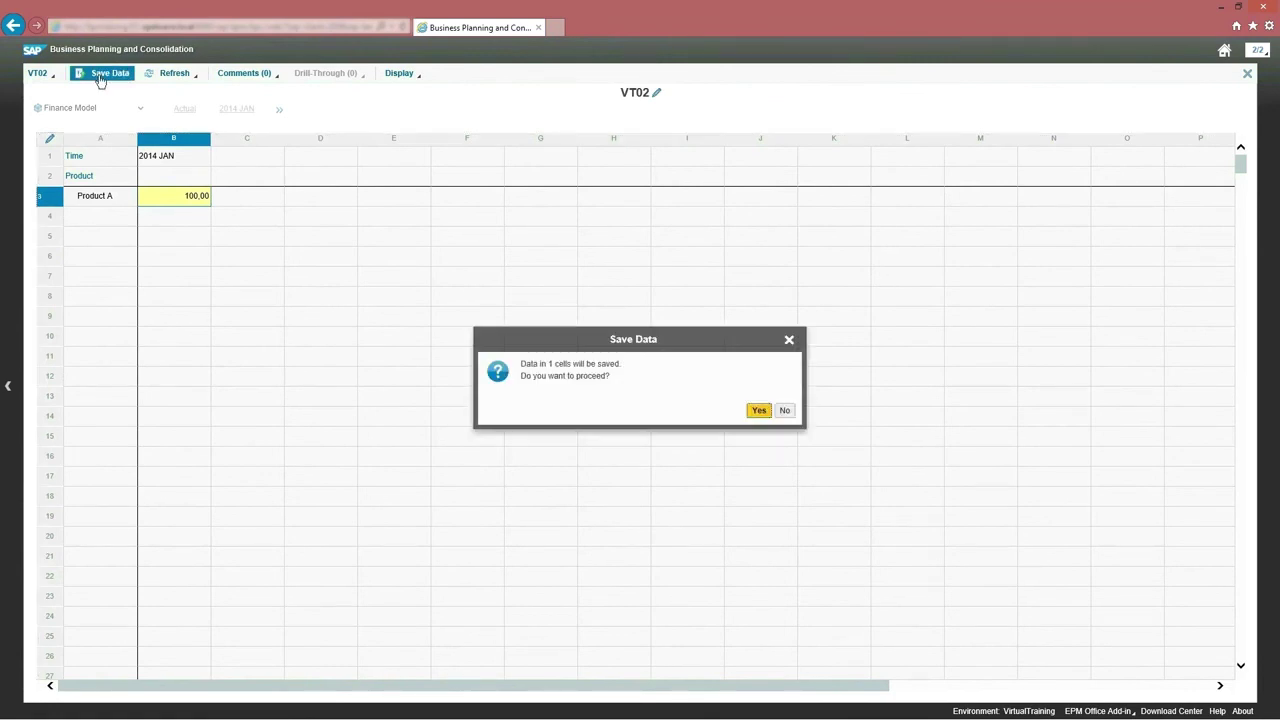
{"action": "left_click", "coordinate": [759, 411]}
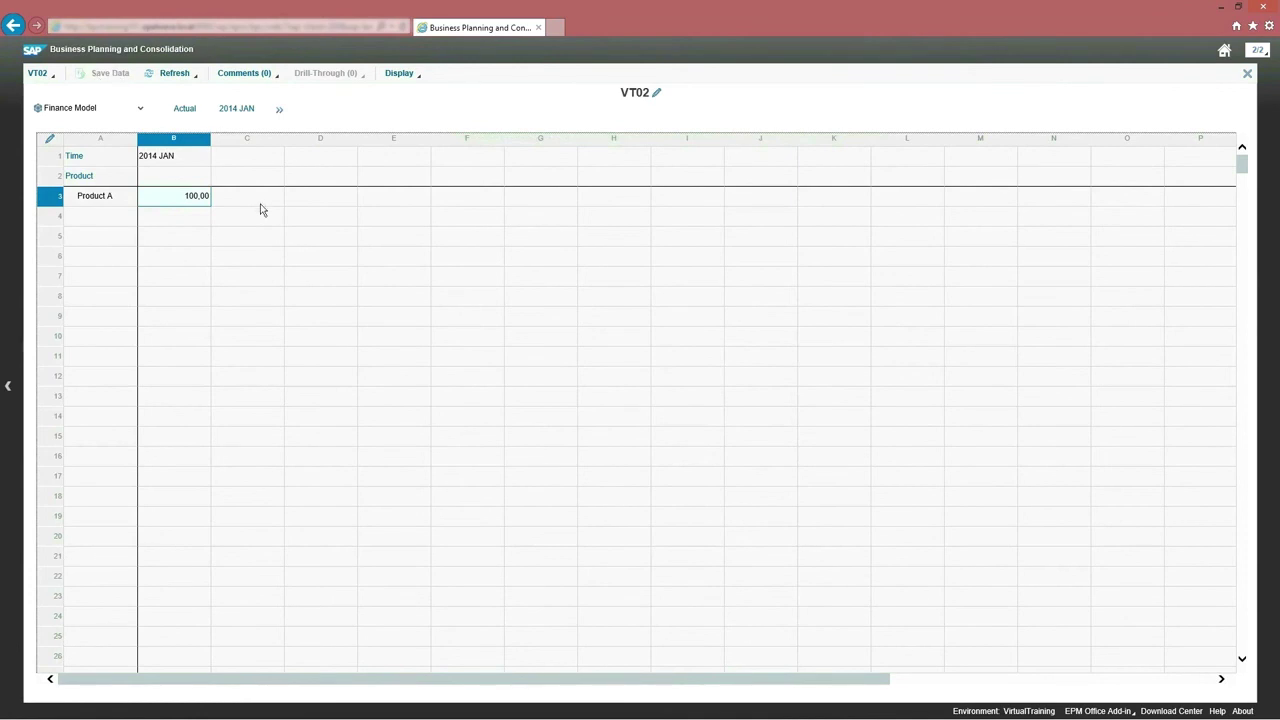
{"action": "left_click", "coordinate": [1247, 74]}
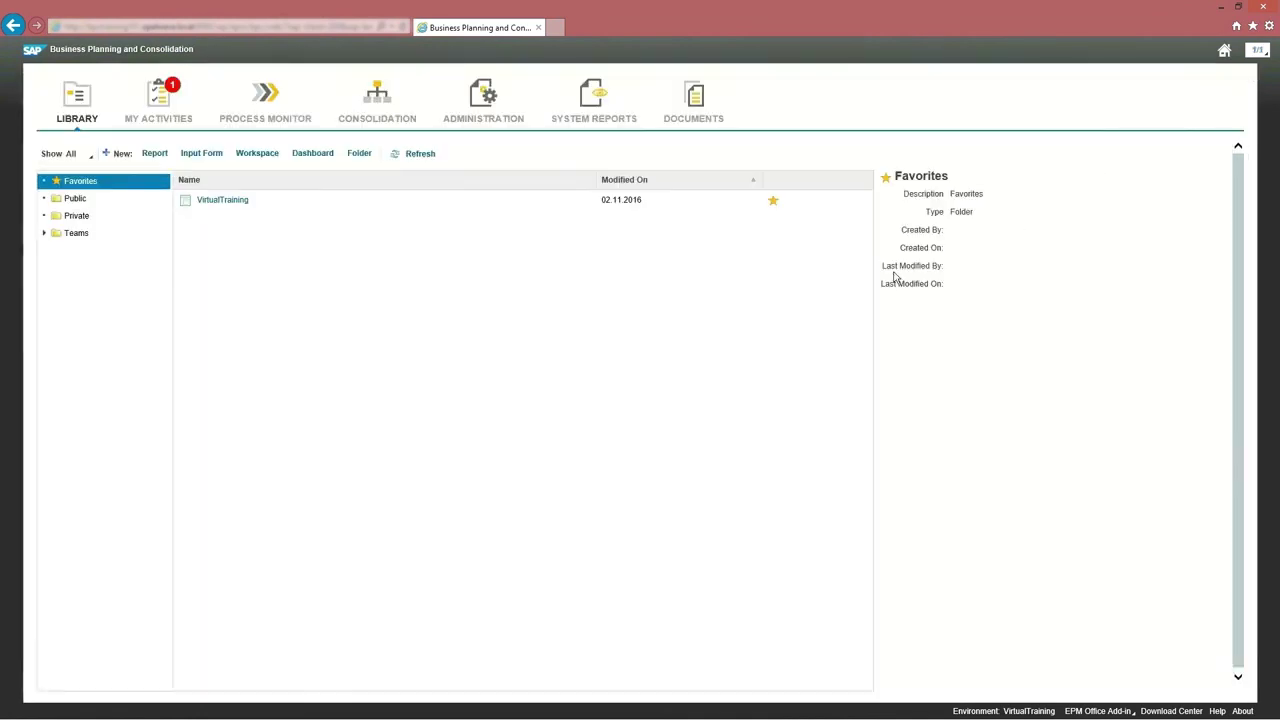
Create a new workspace and add the VT02 input form to it.
{"action": "left_click", "coordinate": [250, 153]}
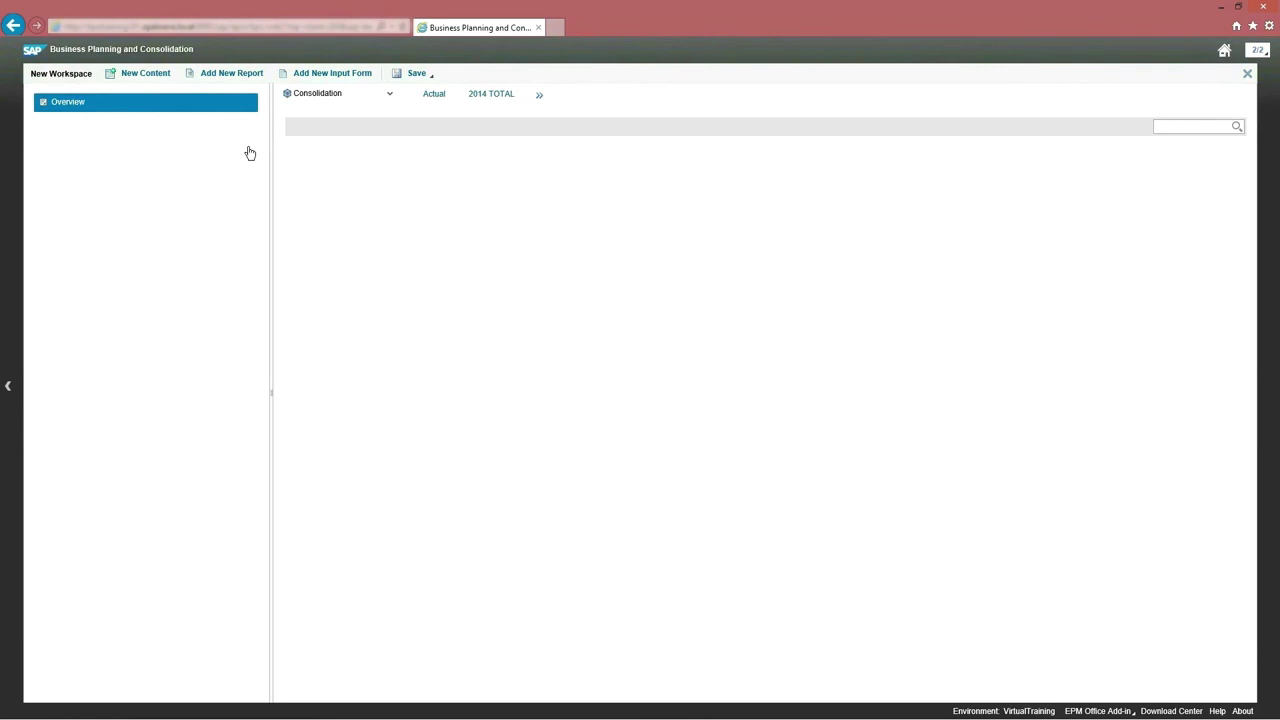
{"action": "left_click", "coordinate": [153, 77]}
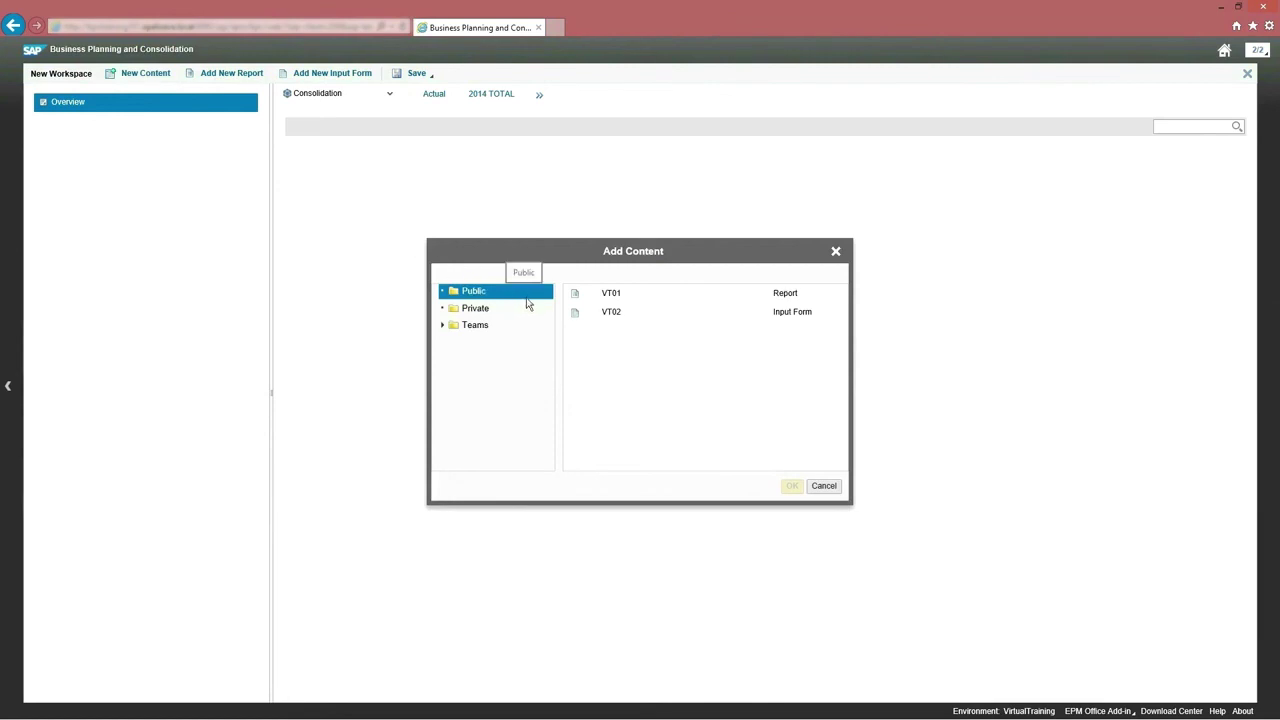
{"action": "left_click", "coordinate": [630, 312]}
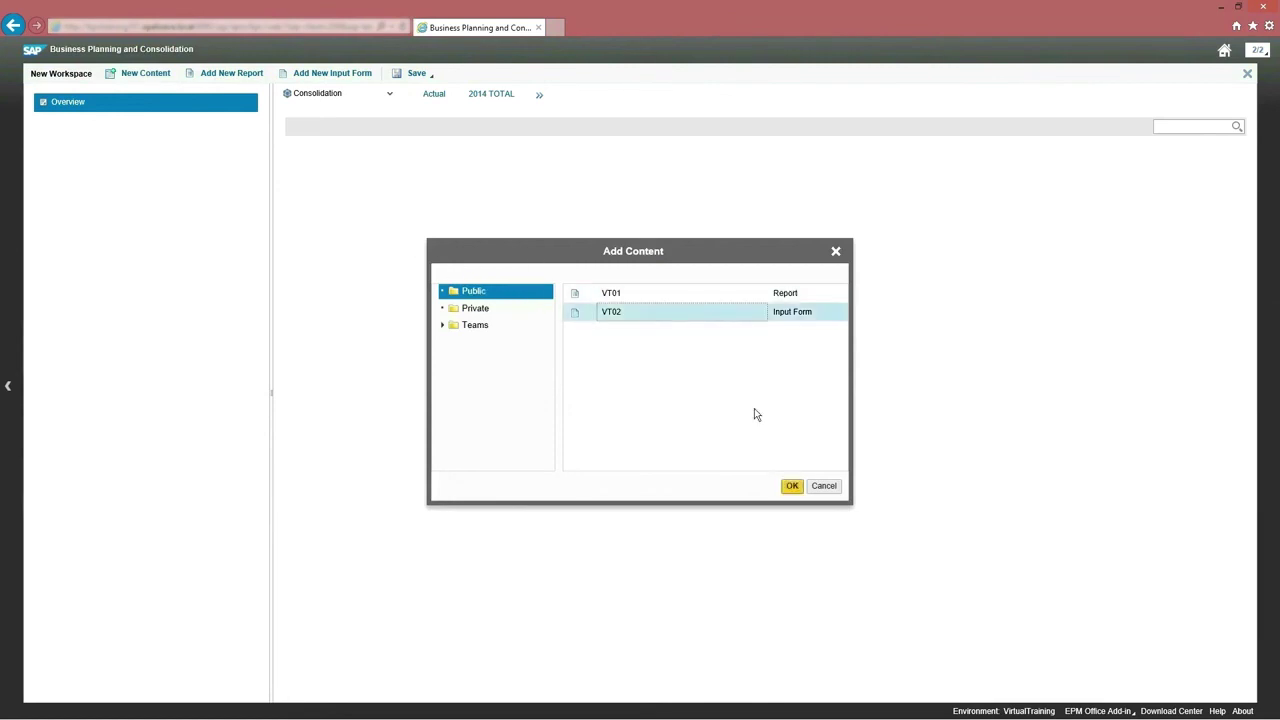
{"action": "left_click", "coordinate": [792, 486]}
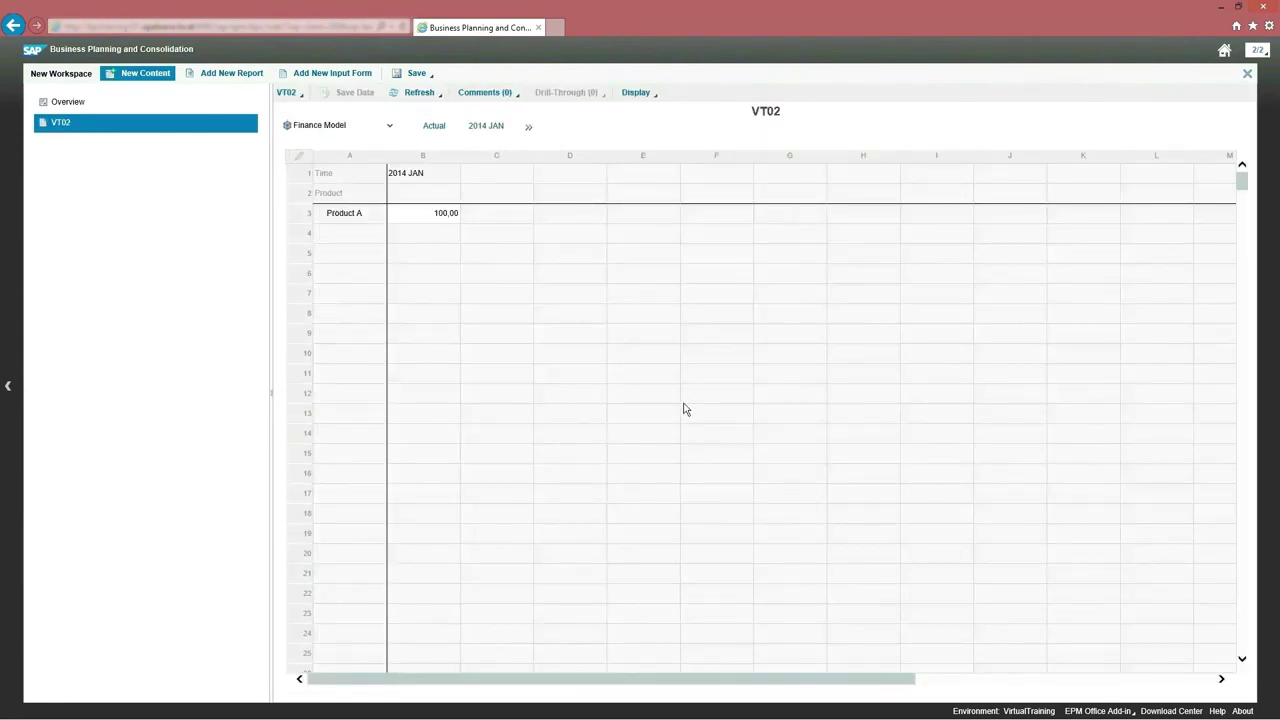
Save the workspace as VirtualTraining, with VirtualTraining as its description.
{"action": "left_click", "coordinate": [416, 73]}
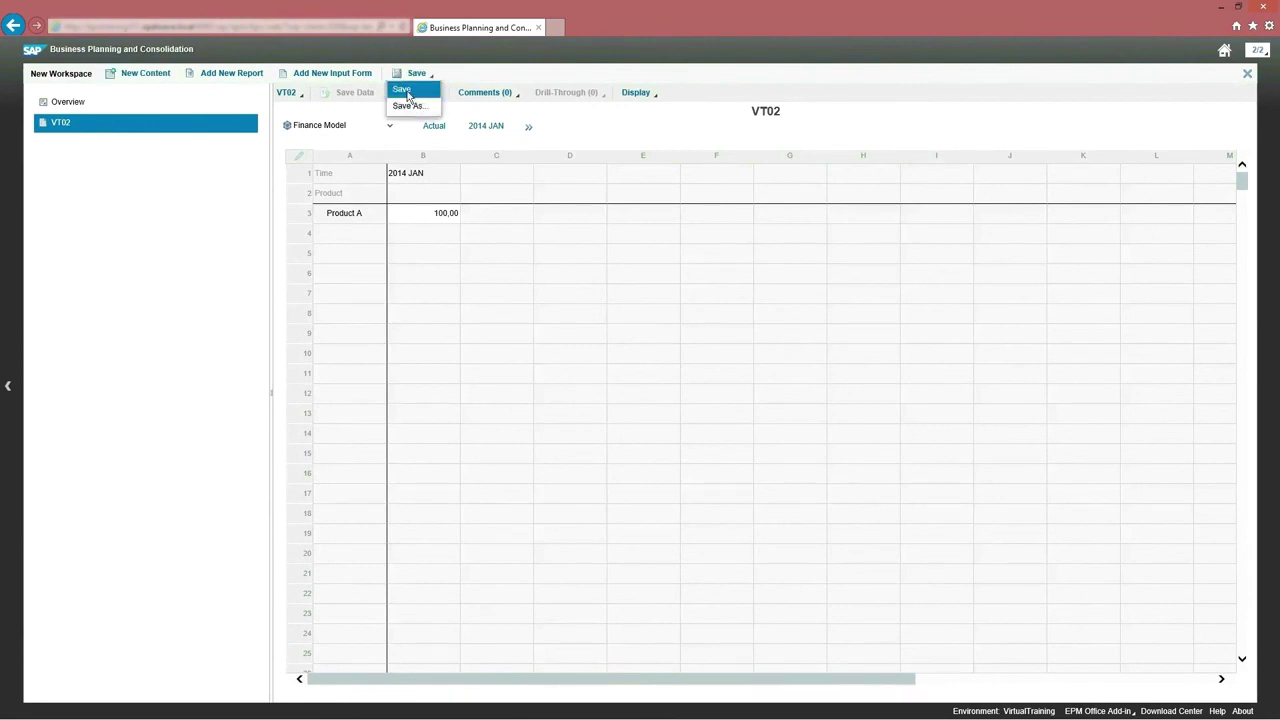
{"action": "left_click", "coordinate": [404, 90]}
{"action": "left_click", "coordinate": [676, 450]}
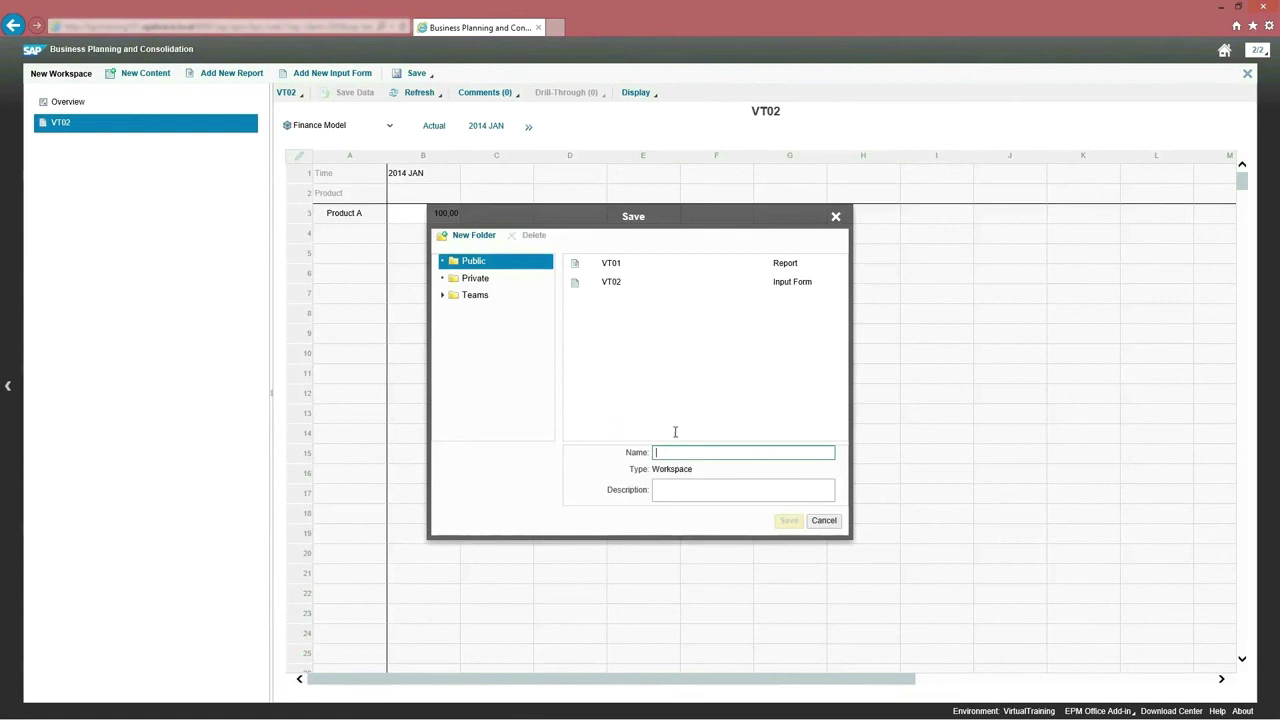
{"action": "type", "text": "VirtualTraining"}
{"action": "key", "text": "ctrl+a"}
{"action": "key", "text": "ctrl+c"}
{"action": "left_click", "coordinate": [684, 489]}
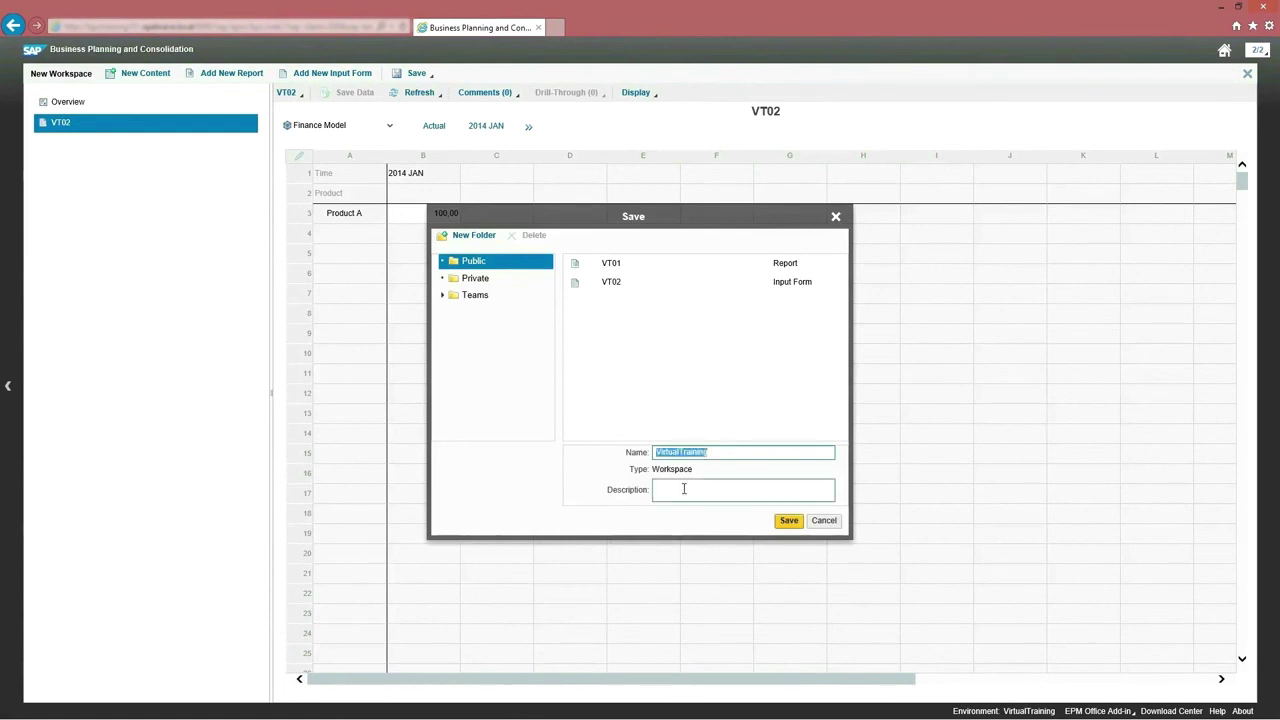
{"action": "key", "text": "ctrl+v"}
{"action": "left_click", "coordinate": [786, 519]}
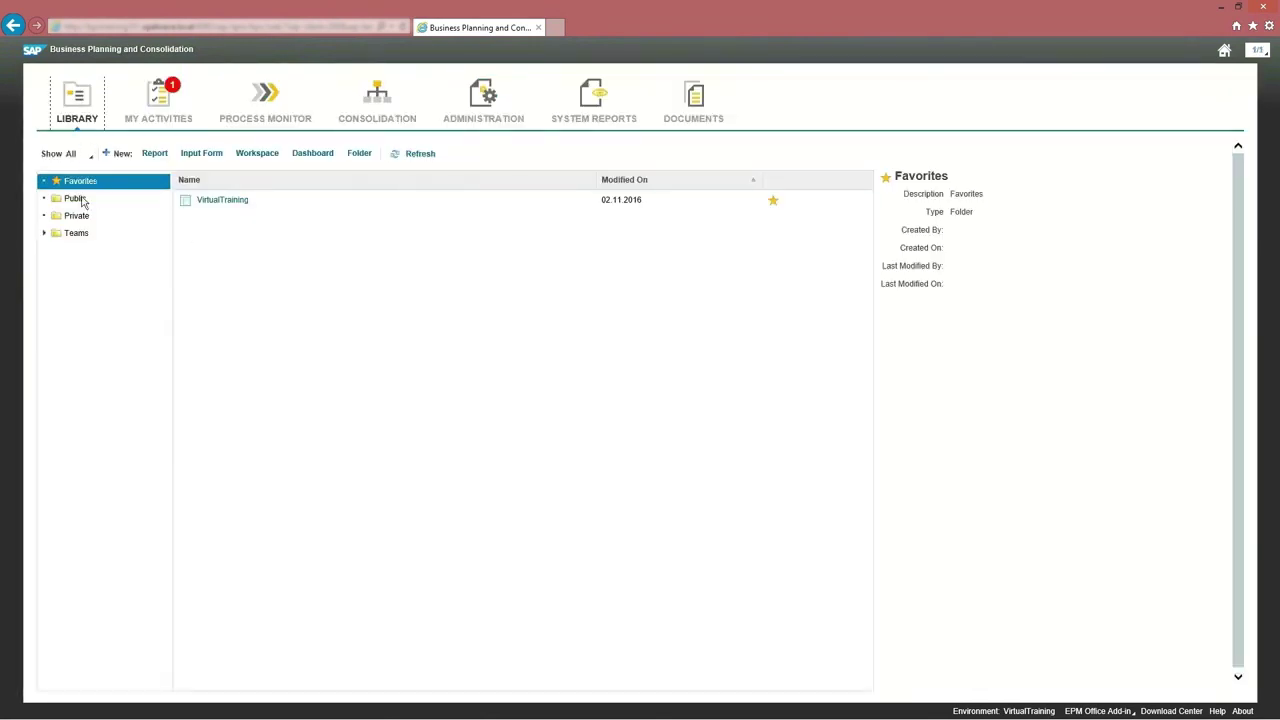
Star the VirtualTraining workspace in the Public folder and confirm it appears under Favorites.
{"action": "left_click", "coordinate": [68, 200]}
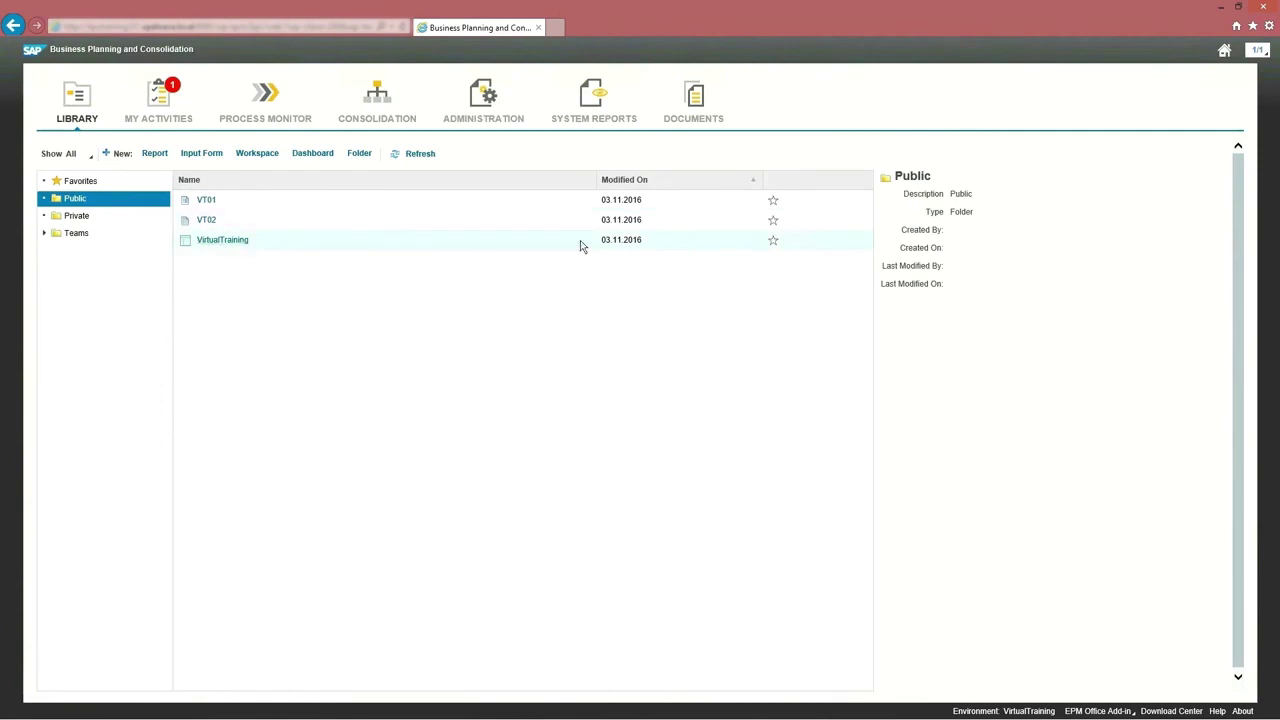
{"action": "left_click", "coordinate": [771, 244]}
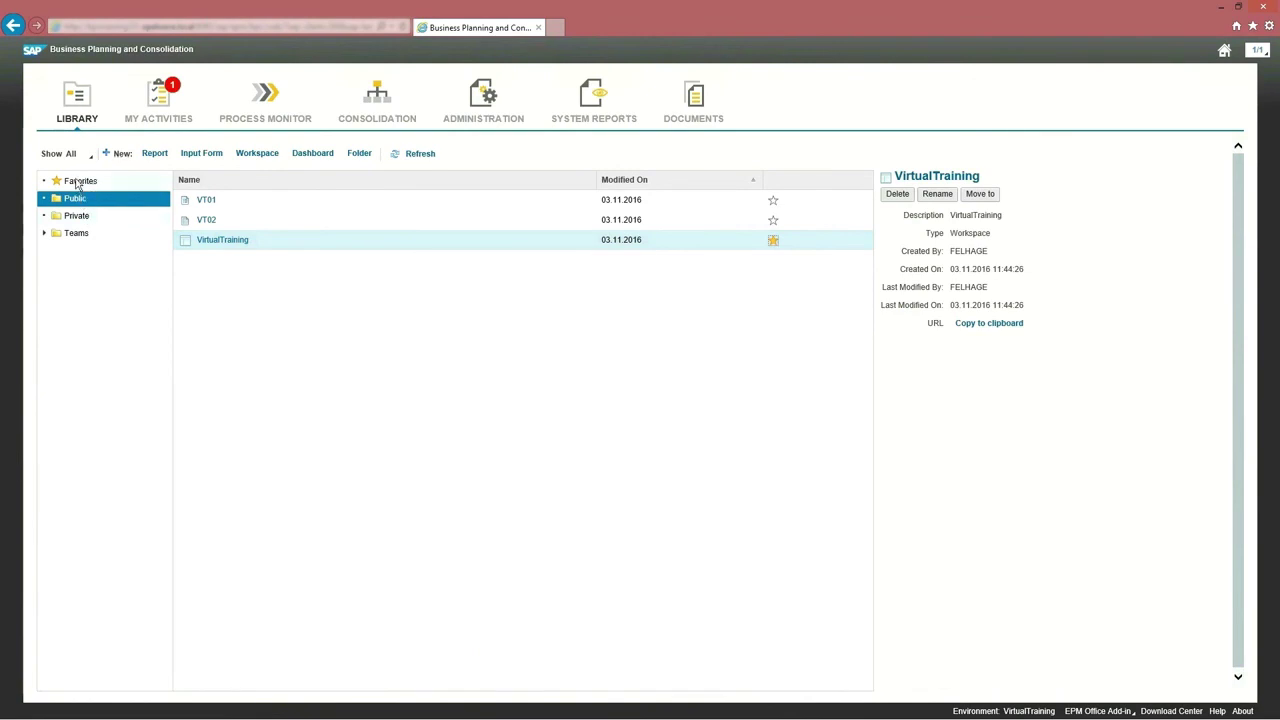
{"action": "left_click", "coordinate": [77, 183]}
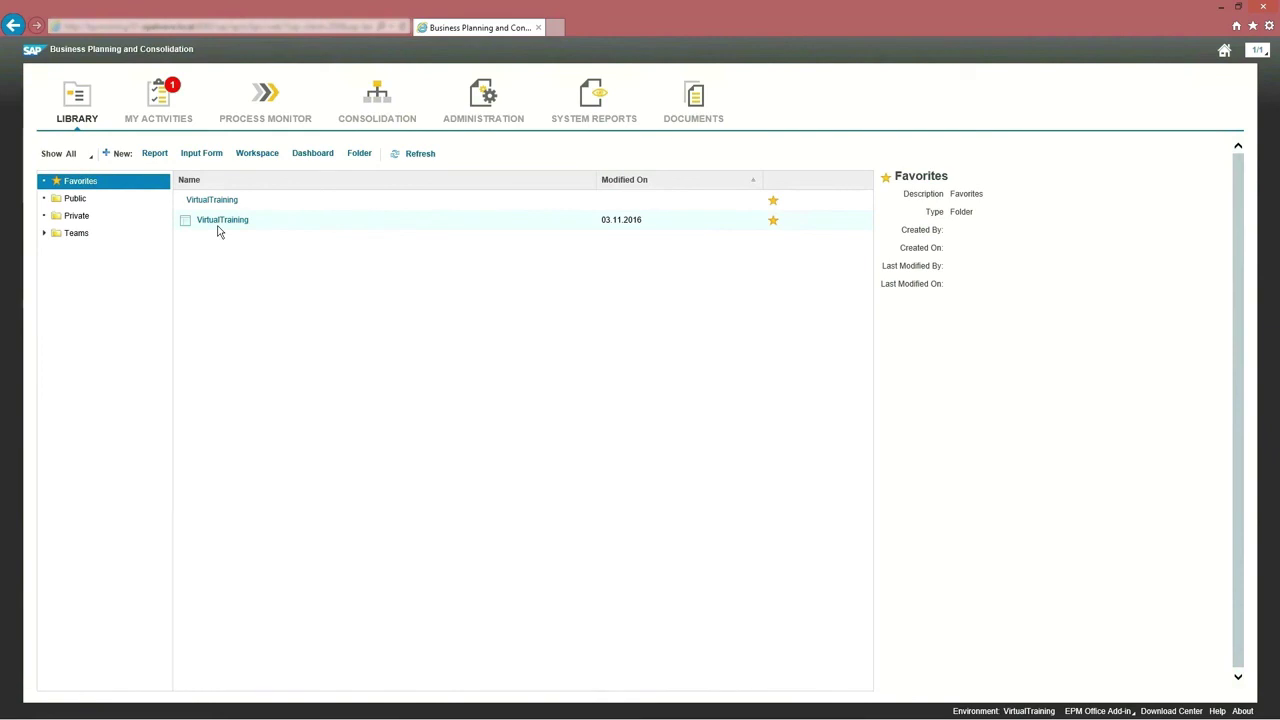
{"action": "left_click", "coordinate": [314, 155]}
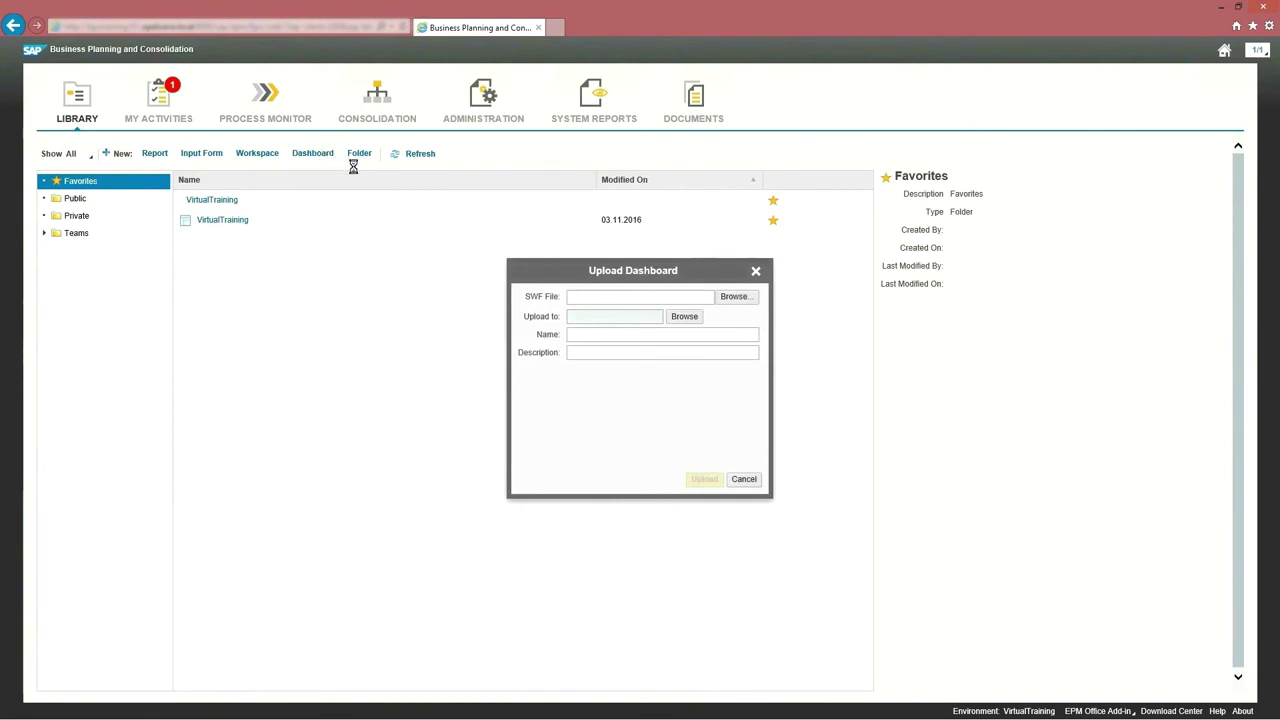
{"action": "left_click", "coordinate": [757, 271]}
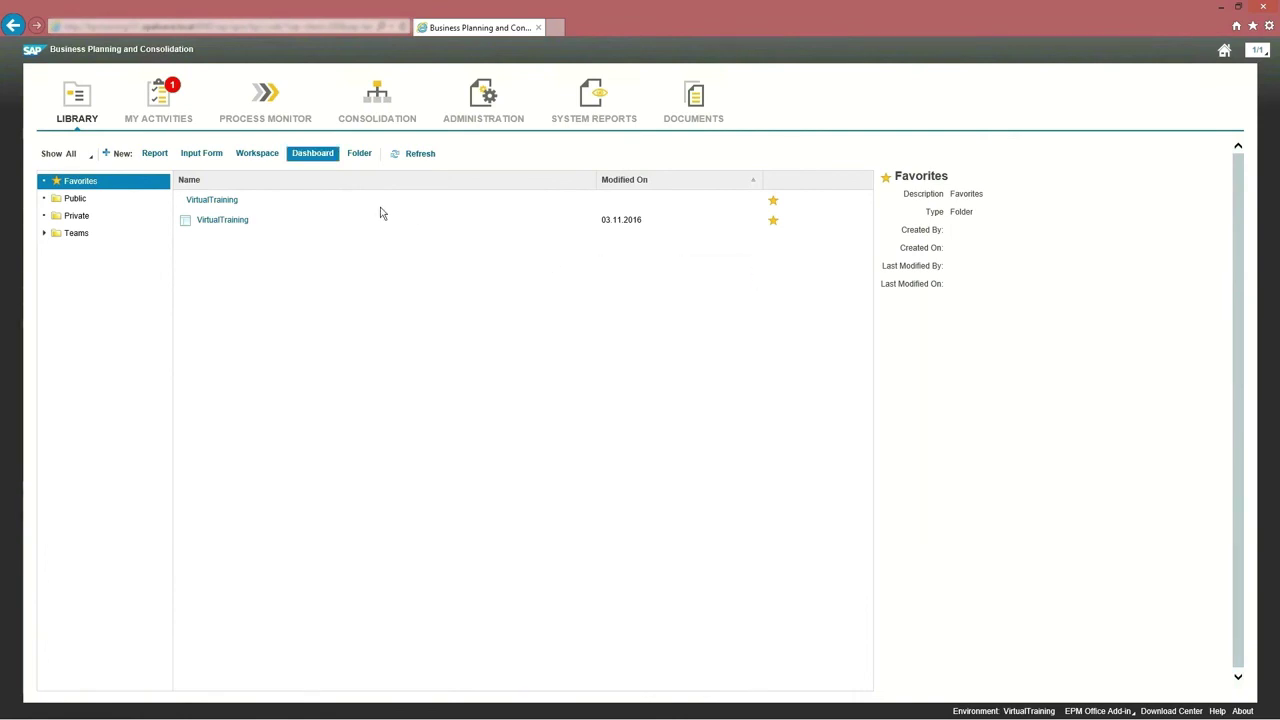
{"action": "left_click", "coordinate": [360, 155]}
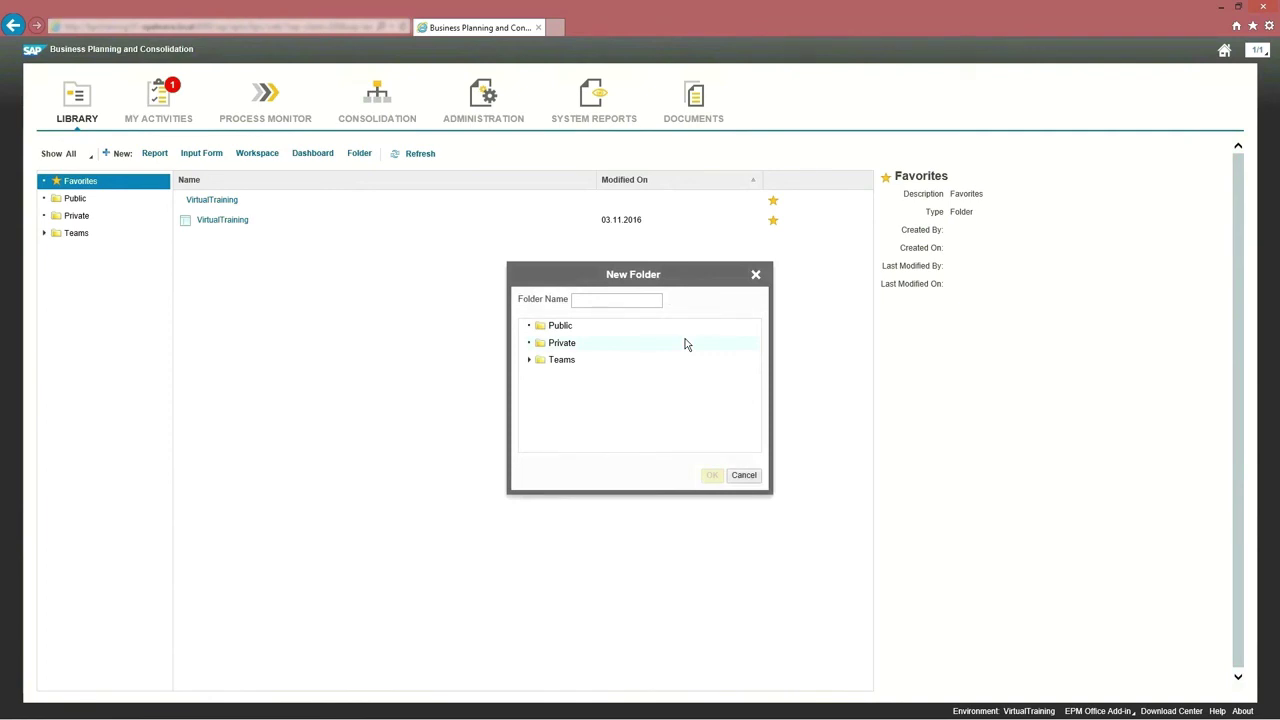
{"action": "left_click", "coordinate": [756, 274]}
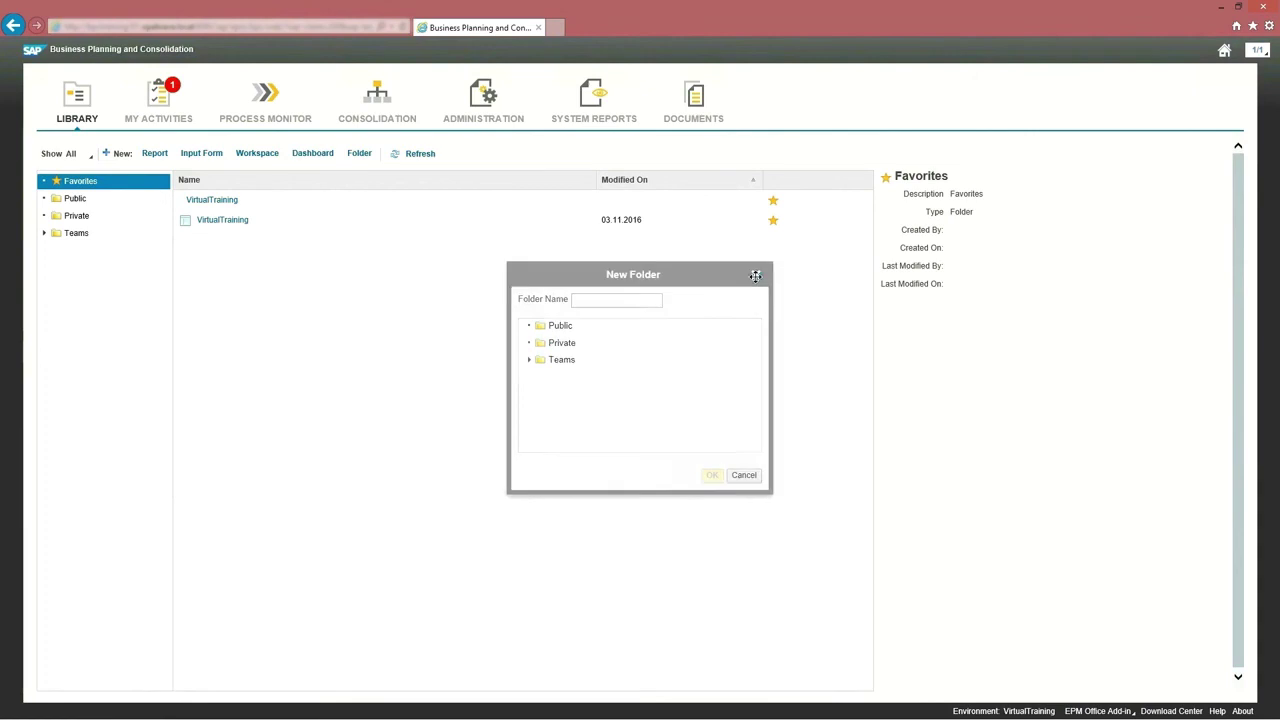